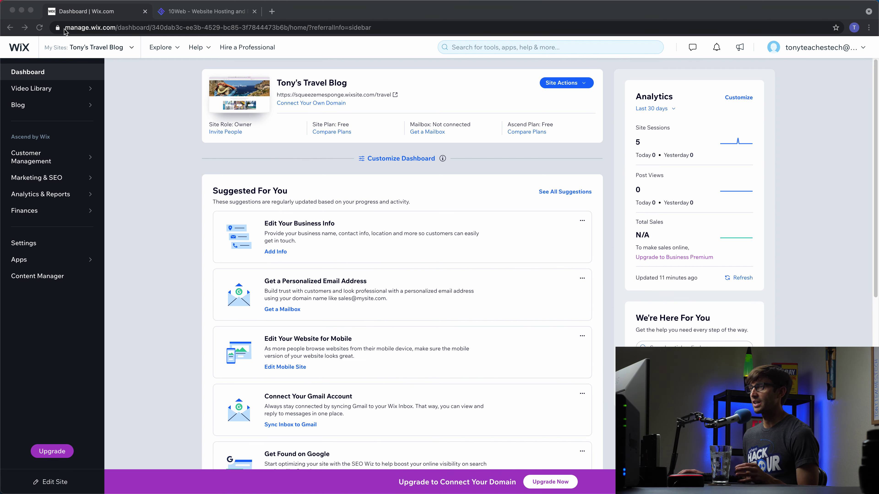
Open the live Tony's Travel Blog site from the Wix dashboard and examine the home page down to its footer
{"action": "left_click", "coordinate": [152, 127]}
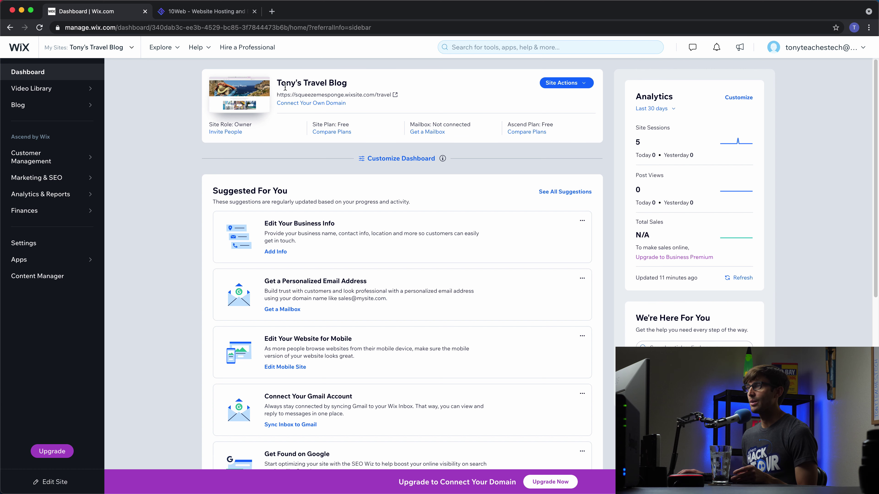
{"action": "left_click", "coordinate": [361, 94]}
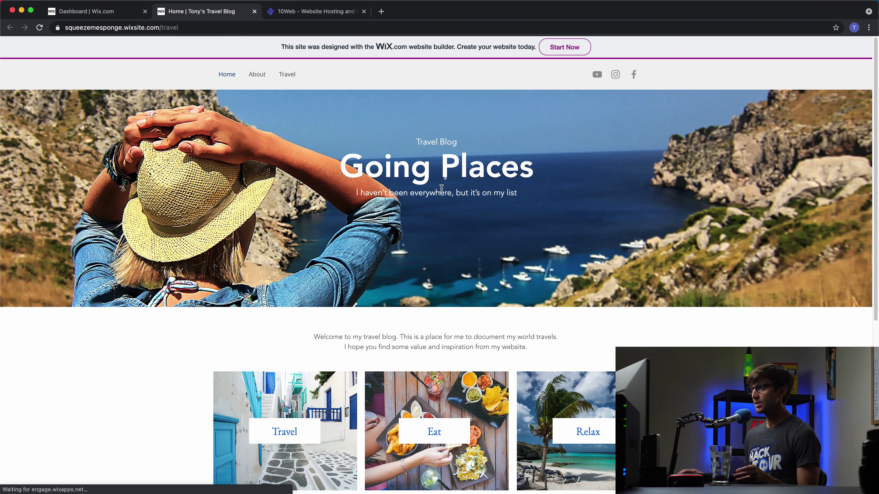
{"action": "triple_click", "coordinate": [384, 160]}
{"action": "scroll", "coordinate": [461, 239], "scroll_direction": "down", "scroll_amount": 1}
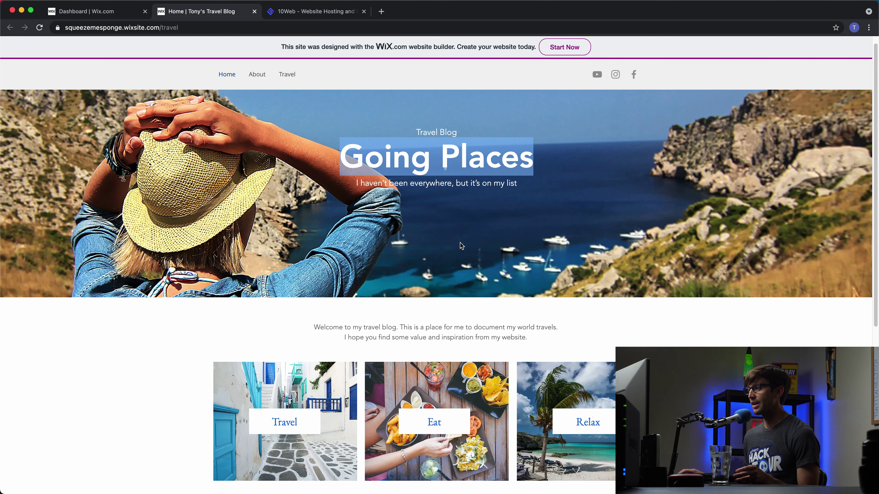
{"action": "scroll", "coordinate": [461, 240], "scroll_direction": "down", "scroll_amount": 5}
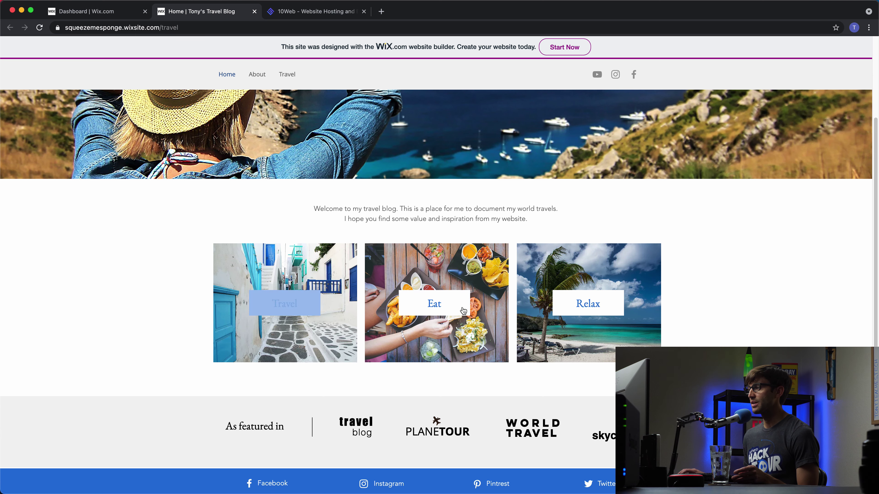
{"action": "scroll", "coordinate": [380, 308], "scroll_direction": "down", "scroll_amount": 6}
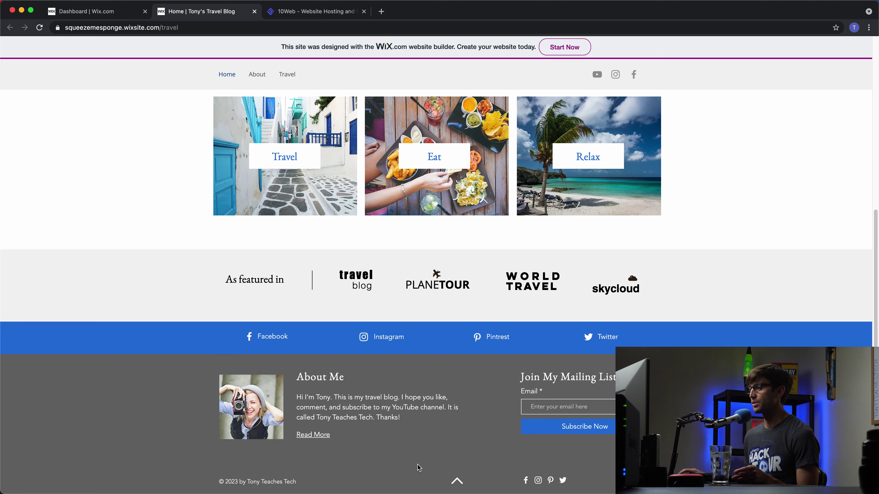
{"action": "scroll", "coordinate": [420, 466], "scroll_direction": "up", "scroll_amount": 10}
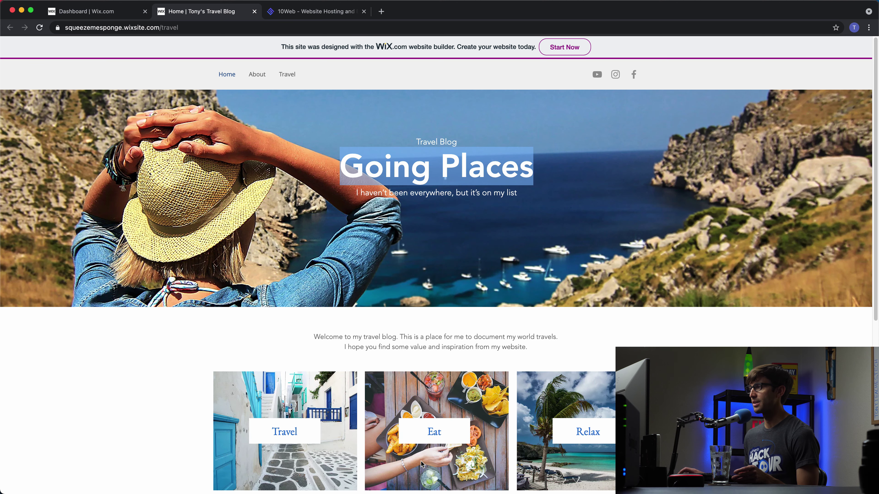
{"action": "left_click", "coordinate": [397, 72]}
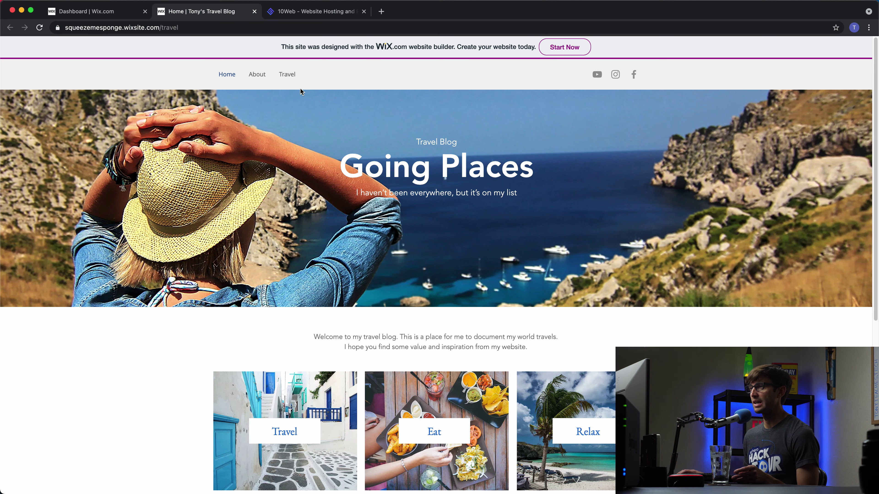
Review the blog's About page and the list of posts on its Travel page
{"action": "left_click", "coordinate": [264, 76]}
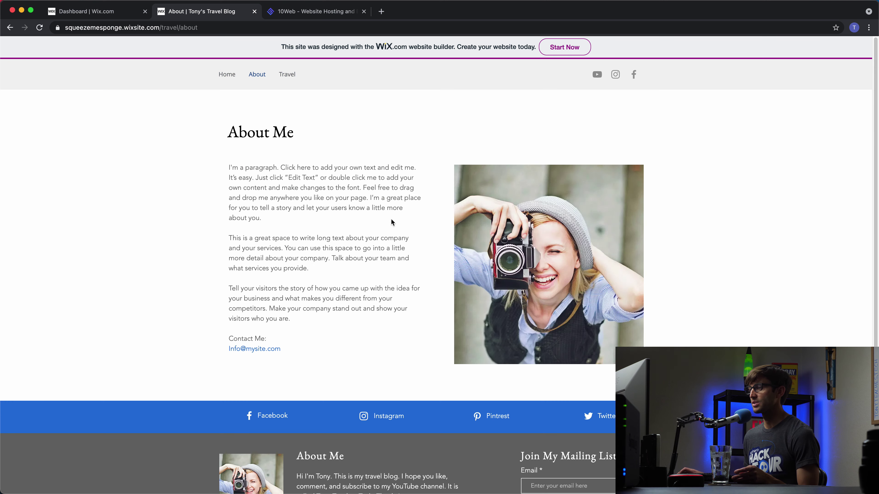
{"action": "scroll", "coordinate": [394, 223], "scroll_direction": "down", "scroll_amount": 2}
{"action": "scroll", "coordinate": [396, 225], "scroll_direction": "up", "scroll_amount": 2}
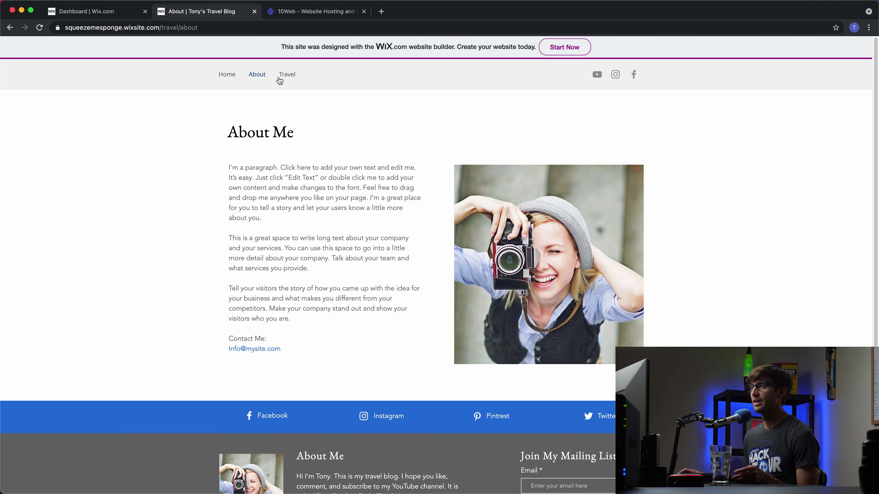
{"action": "left_click", "coordinate": [282, 77]}
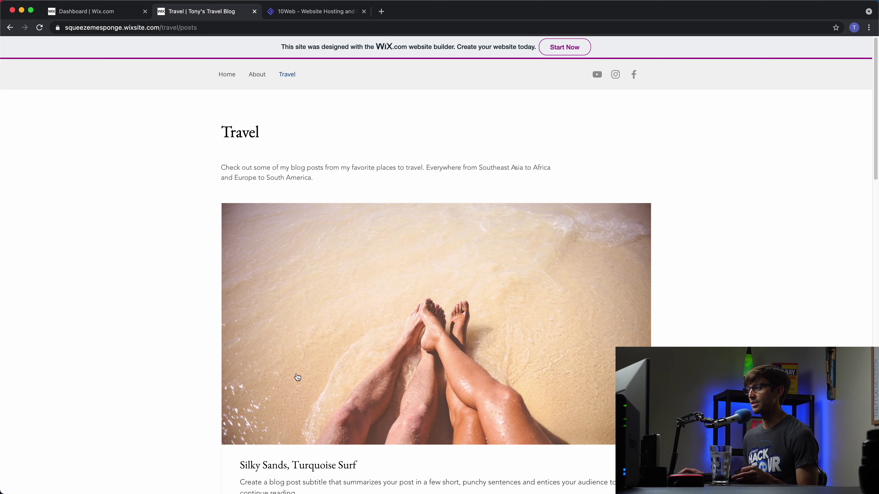
{"action": "scroll", "coordinate": [431, 360], "scroll_direction": "down", "scroll_amount": 15}
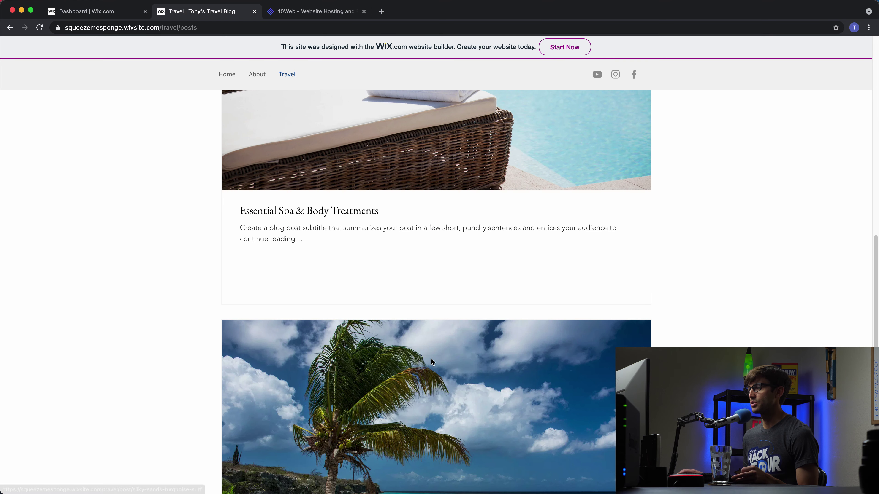
{"action": "scroll", "coordinate": [430, 361], "scroll_direction": "up", "scroll_amount": 15}
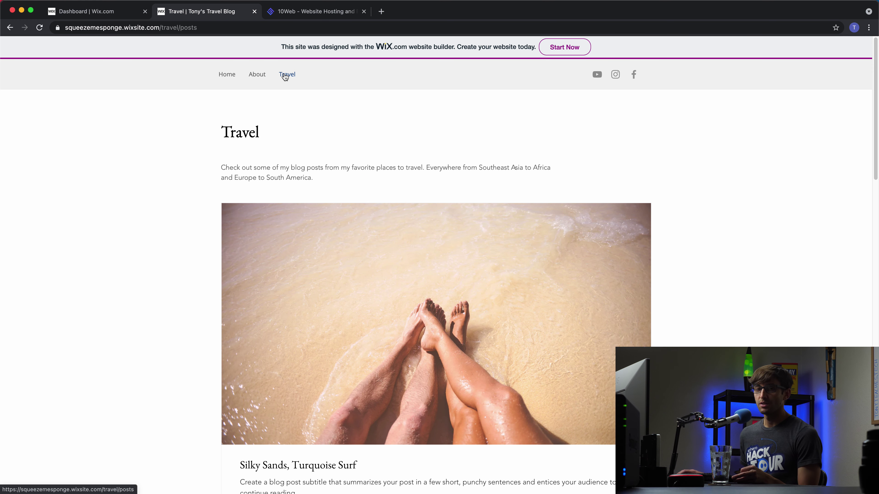
Switch to the 10Web site and start the 14-day free trial of the Personal plan
{"action": "left_click", "coordinate": [316, 13]}
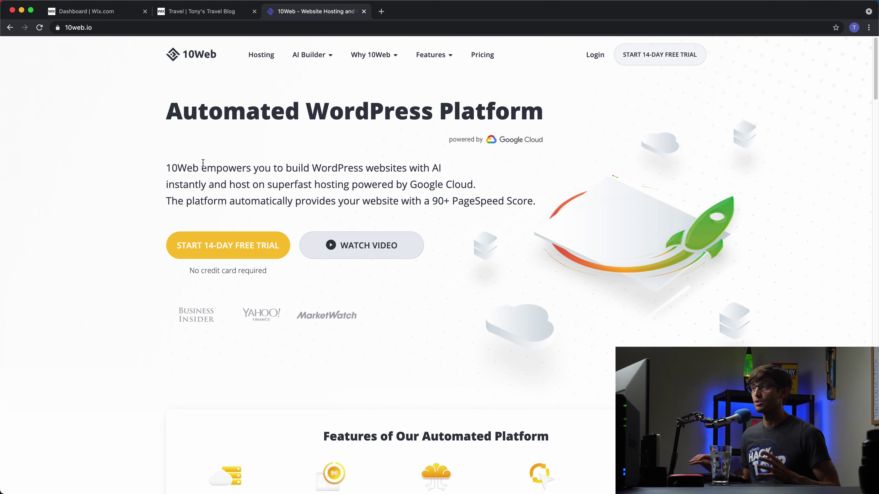
{"action": "mouse_move", "coordinate": [449, 61]}
{"action": "left_click", "coordinate": [481, 58]}
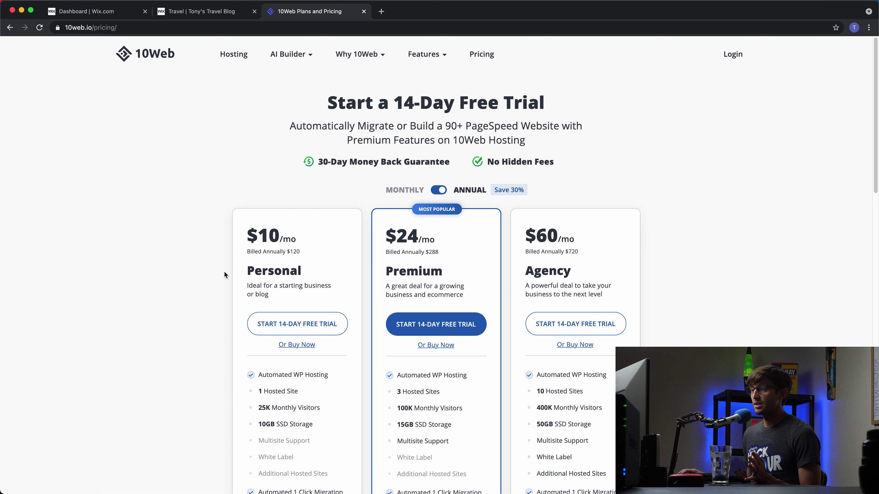
{"action": "left_click", "coordinate": [257, 325]}
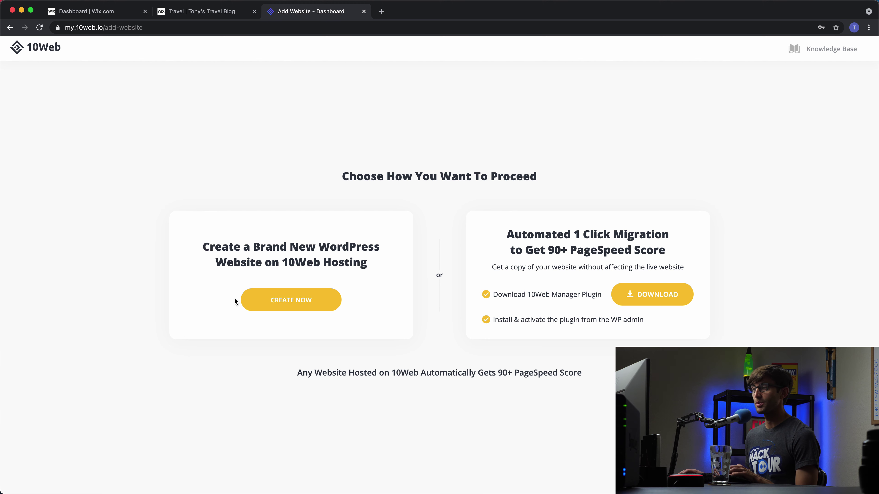
Create a brand new WordPress website on 10Web Hosting with the site title "Tony's Travel Blog"
{"action": "left_click", "coordinate": [265, 308]}
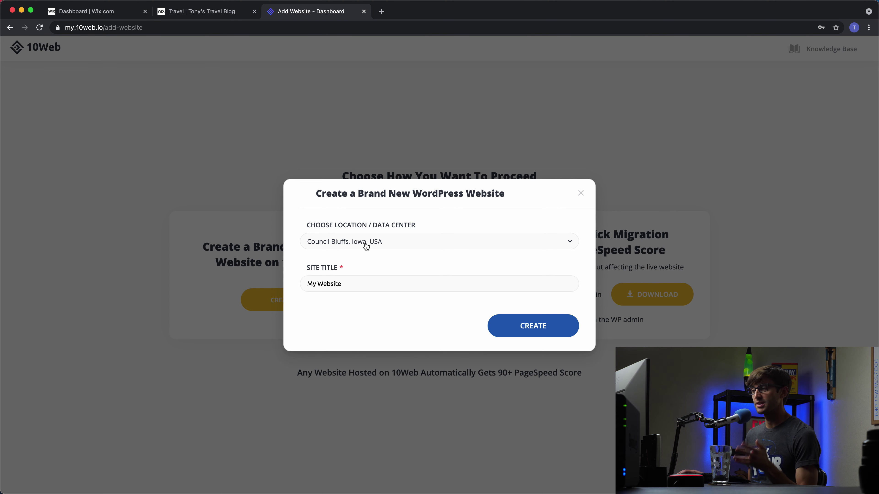
{"action": "left_click_drag", "start_coordinate": [369, 289], "coordinate": [280, 274]}
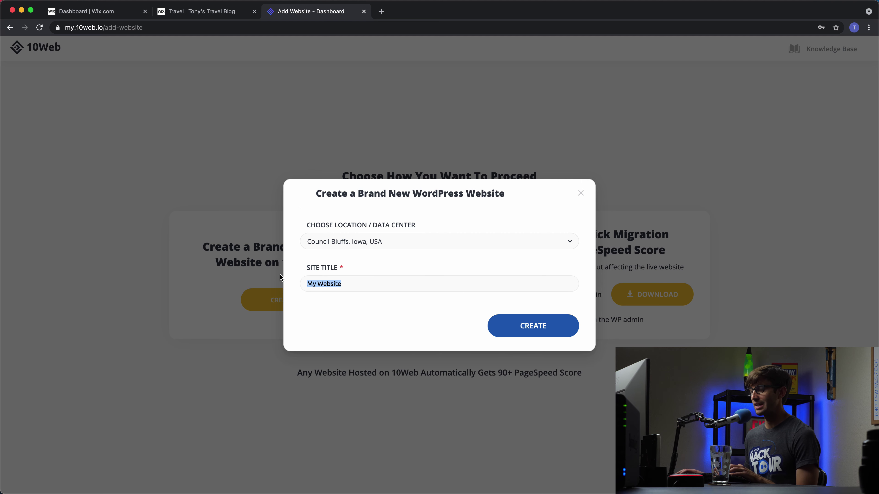
{"action": "key", "text": "BackSpace"}
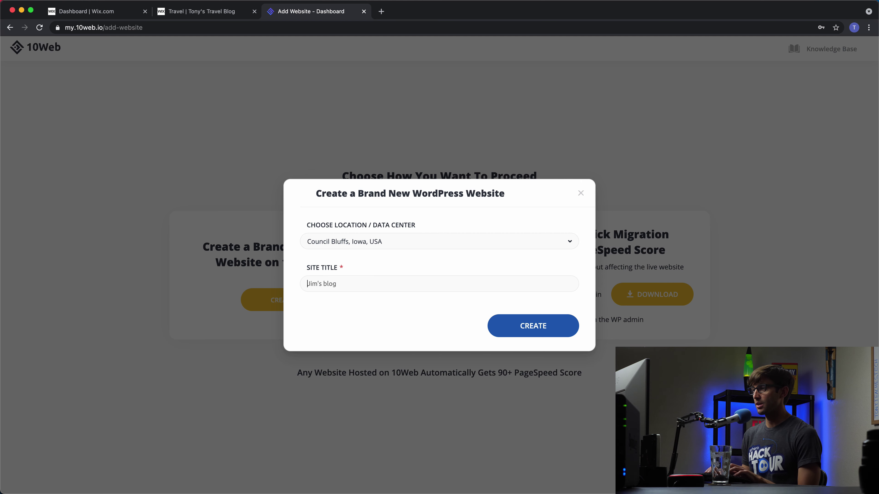
{"action": "type", "text": "Tony's"}
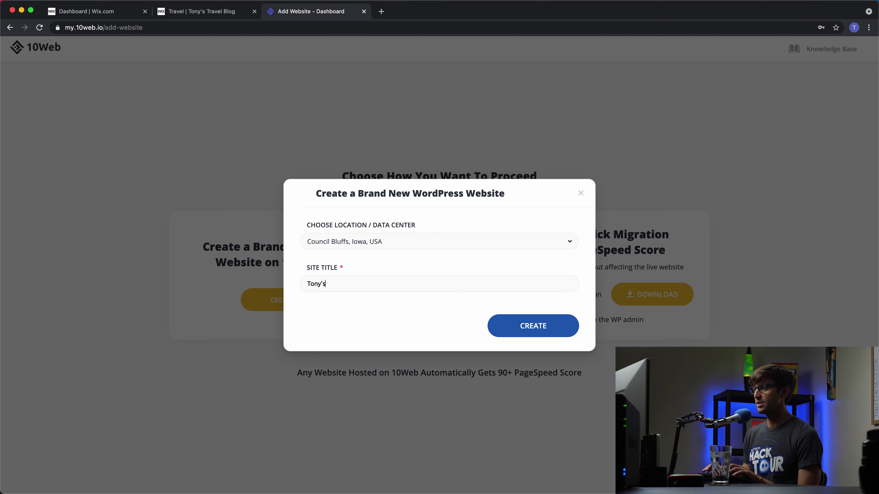
{"action": "type", "text": " Travel Blog"}
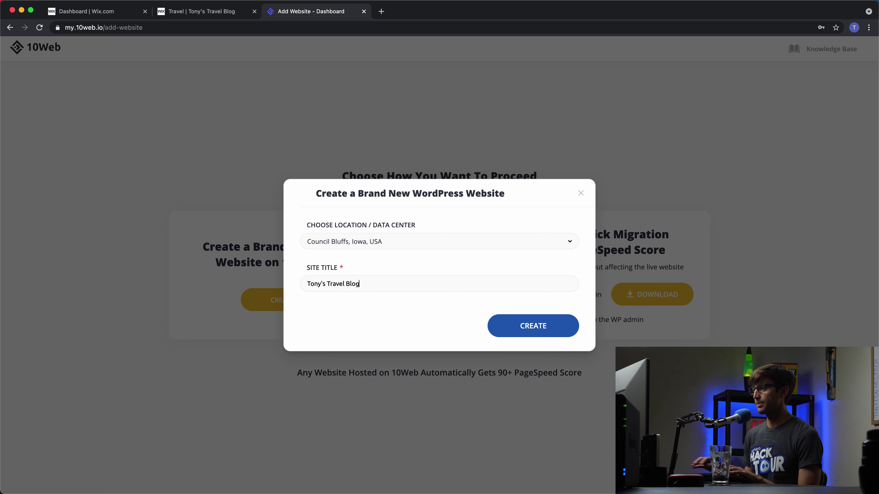
{"action": "left_click", "coordinate": [520, 332]}
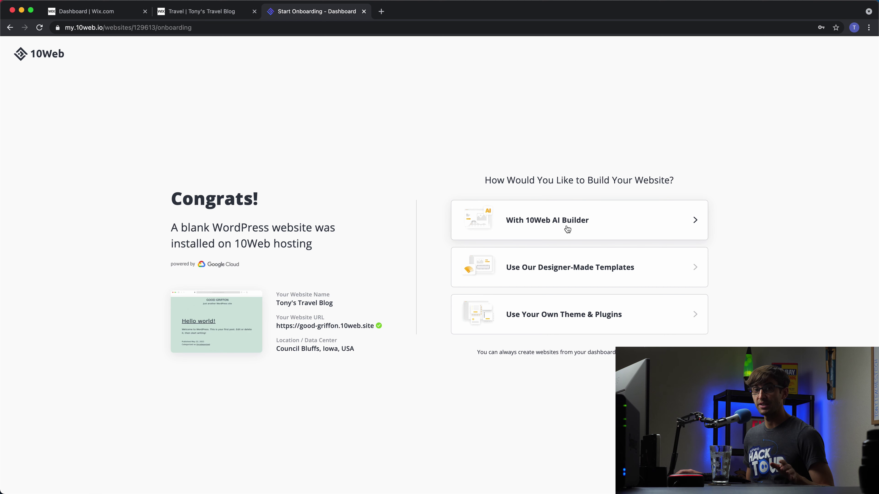
{"action": "left_click", "coordinate": [621, 226]}
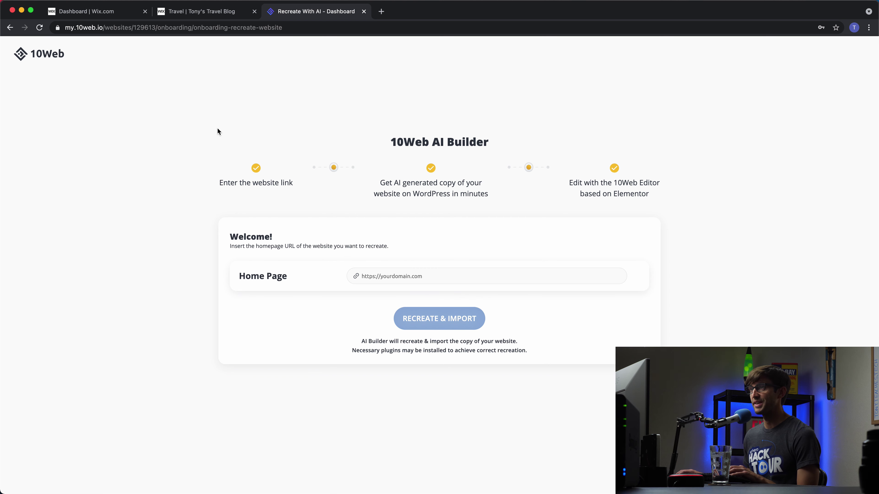
{"action": "left_click", "coordinate": [193, 12]}
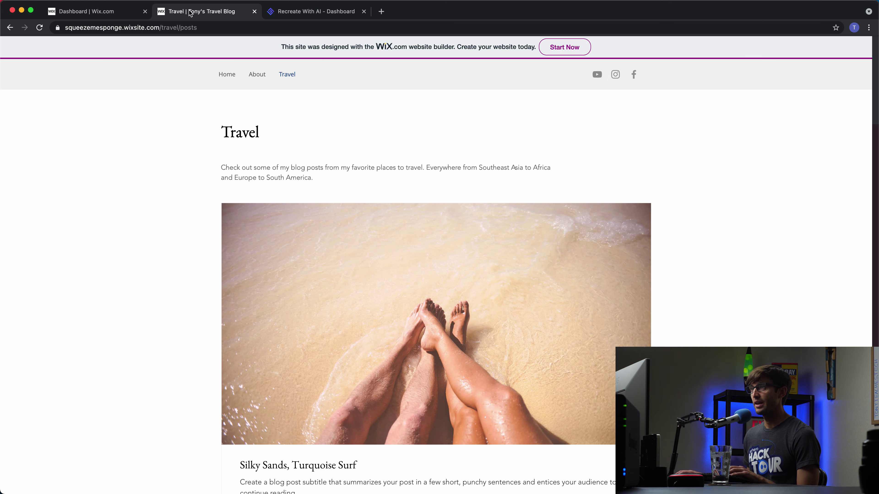
{"action": "left_click", "coordinate": [226, 74]}
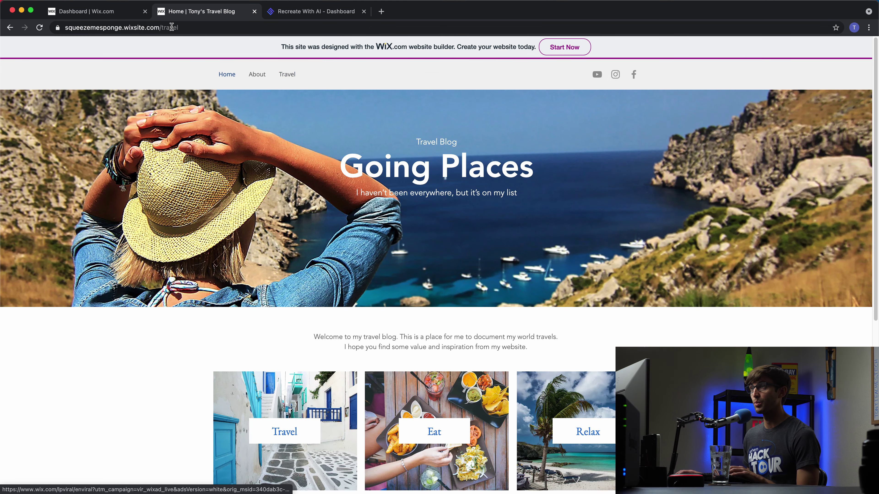
{"action": "left_click", "coordinate": [171, 27]}
{"action": "key", "text": "super+c"}
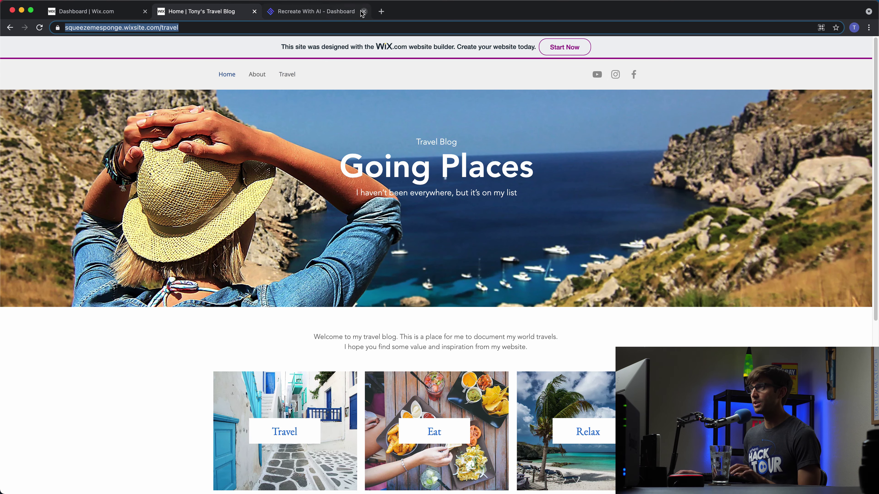
{"action": "left_click", "coordinate": [332, 10]}
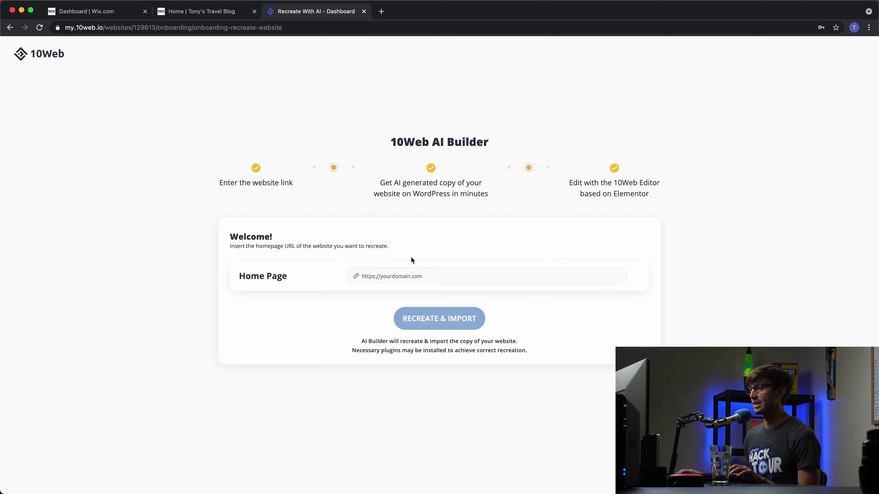
{"action": "left_click", "coordinate": [415, 276]}
{"action": "key", "text": "super+v"}
{"action": "left_click", "coordinate": [522, 309]}
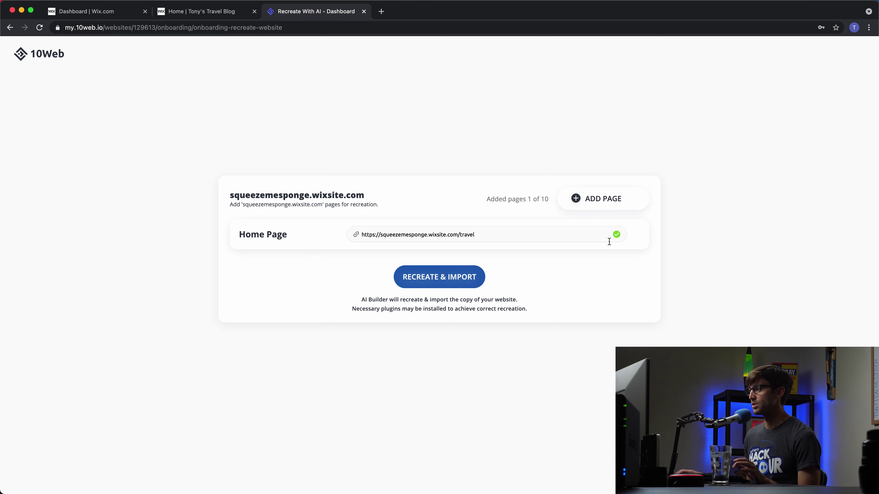
{"action": "left_click", "coordinate": [603, 200]}
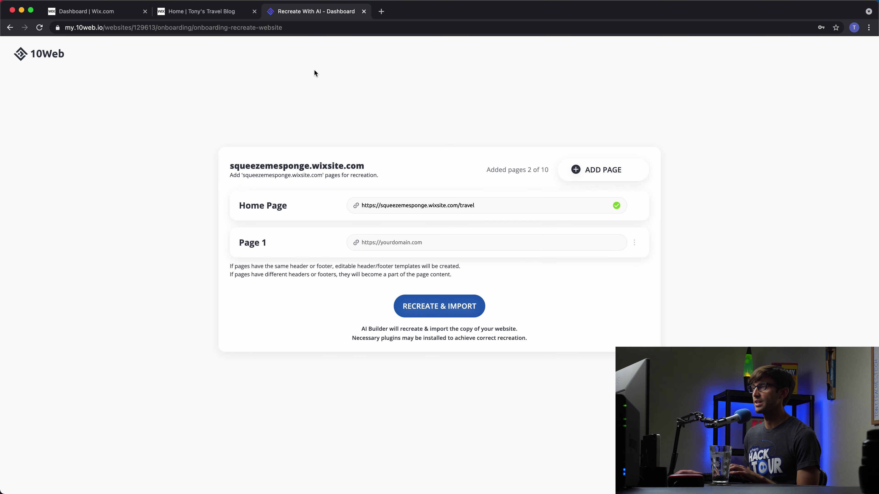
{"action": "left_click", "coordinate": [214, 11]}
{"action": "left_click", "coordinate": [257, 75]}
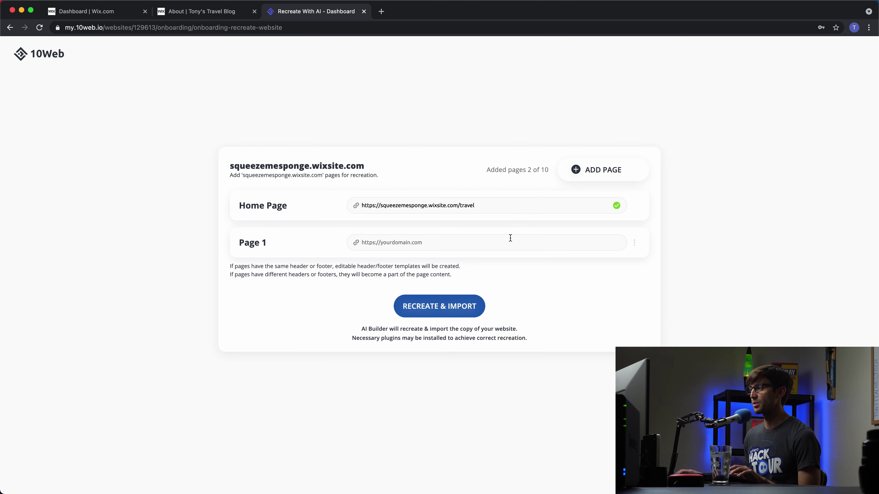
{"action": "left_click", "coordinate": [510, 237]}
{"action": "type", "text": "https://squeezemesponge.wixsite.com/travel/about"}
{"action": "left_click", "coordinate": [601, 286]}
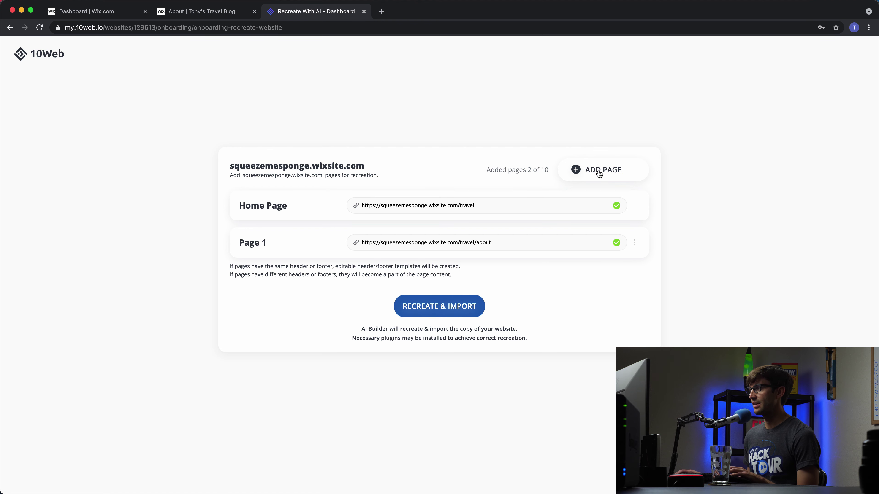
{"action": "left_click", "coordinate": [600, 173]}
{"action": "left_click", "coordinate": [201, 11]}
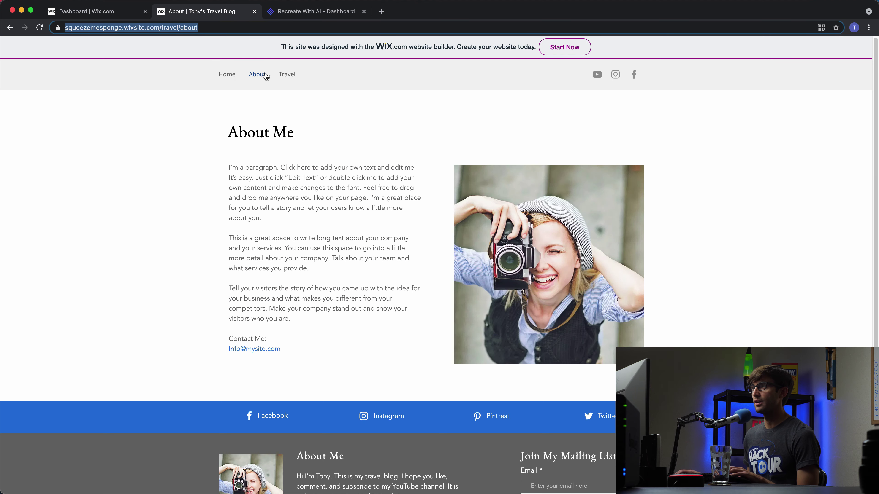
{"action": "left_click", "coordinate": [286, 74]}
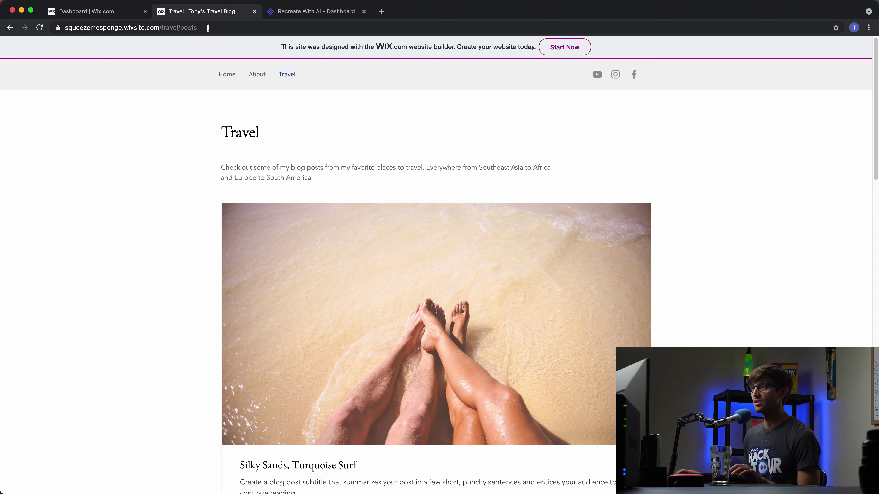
{"action": "left_click", "coordinate": [208, 28]}
{"action": "key", "text": "cmd+c"}
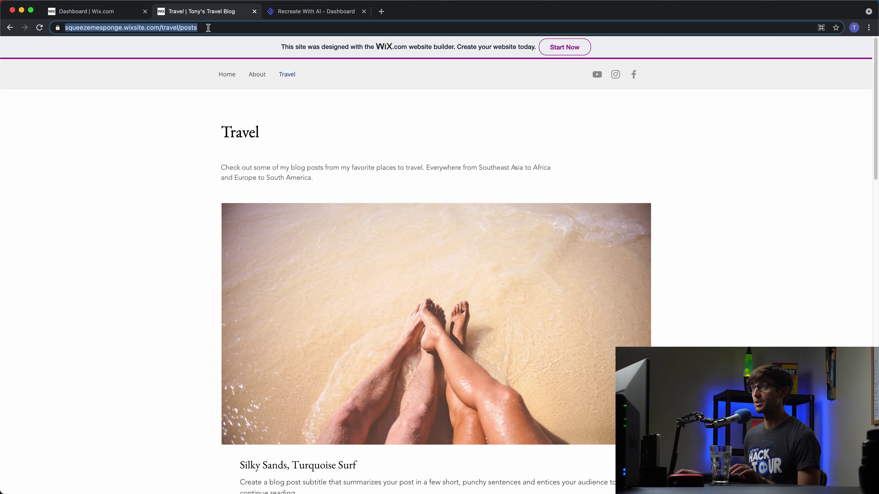
{"action": "left_click", "coordinate": [300, 12]}
{"action": "left_click", "coordinate": [451, 270]}
{"action": "key", "text": "cmd+v"}
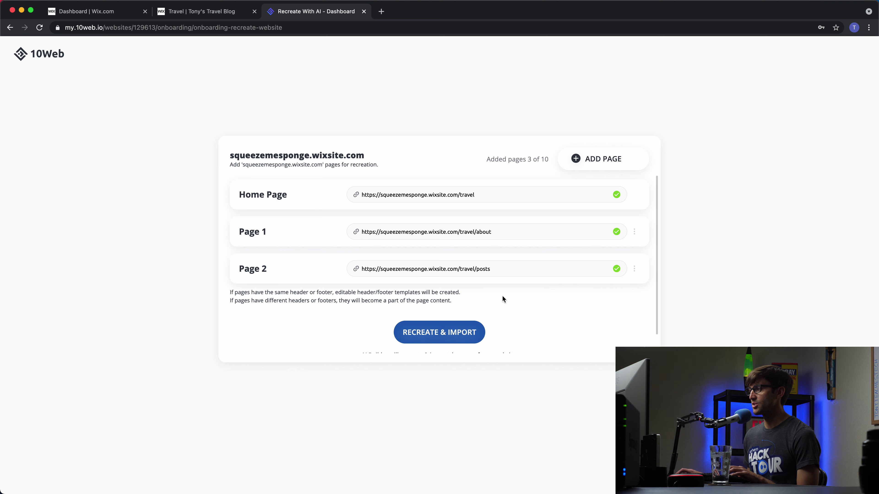
{"action": "scroll", "coordinate": [503, 301], "scroll_direction": "down", "scroll_amount": 1}
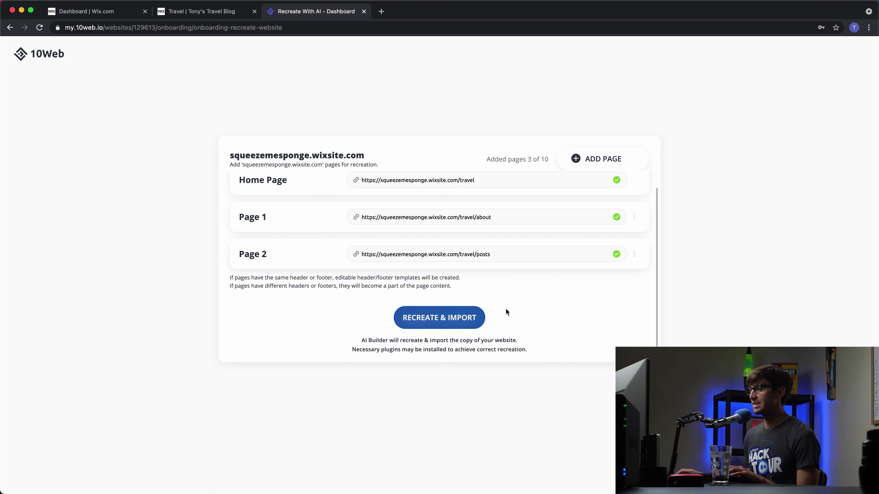
Recreate and import the three added Wix pages with the AI Builder and open the recreated website
{"action": "left_click", "coordinate": [444, 323]}
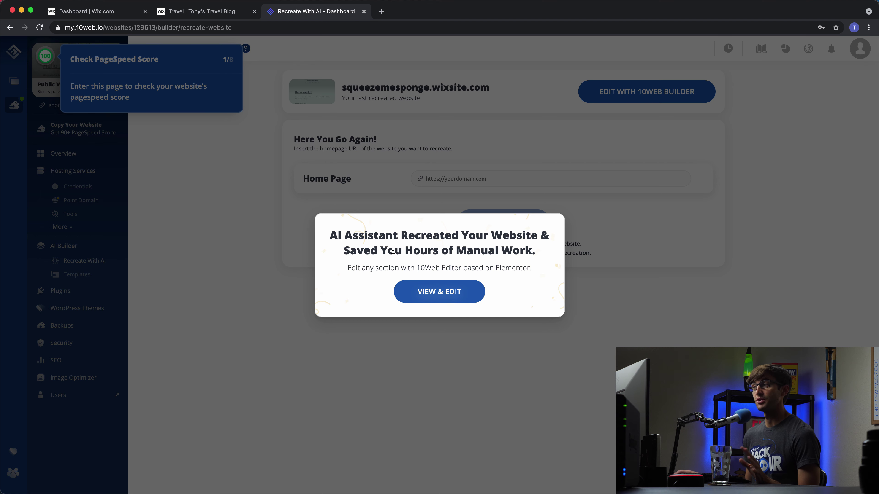
{"action": "left_click", "coordinate": [413, 297]}
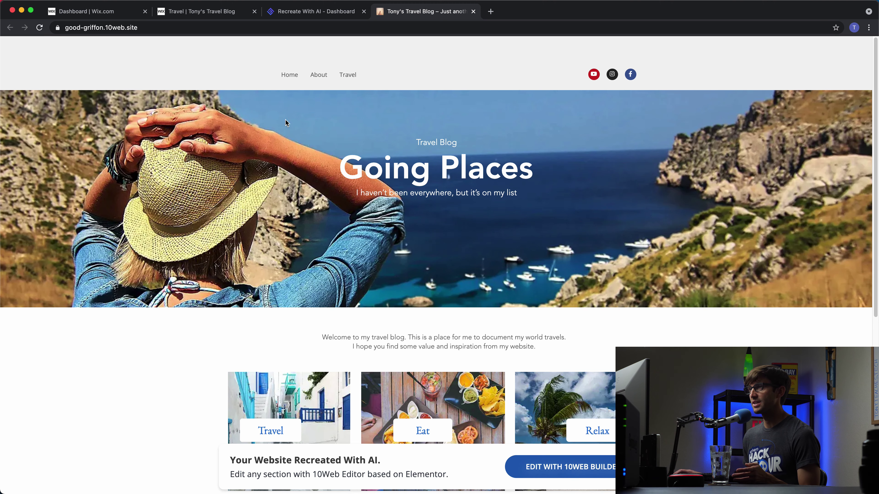
Compare the header and hero section of the original Wix home page with the recreated WordPress home page
{"action": "left_click", "coordinate": [216, 12]}
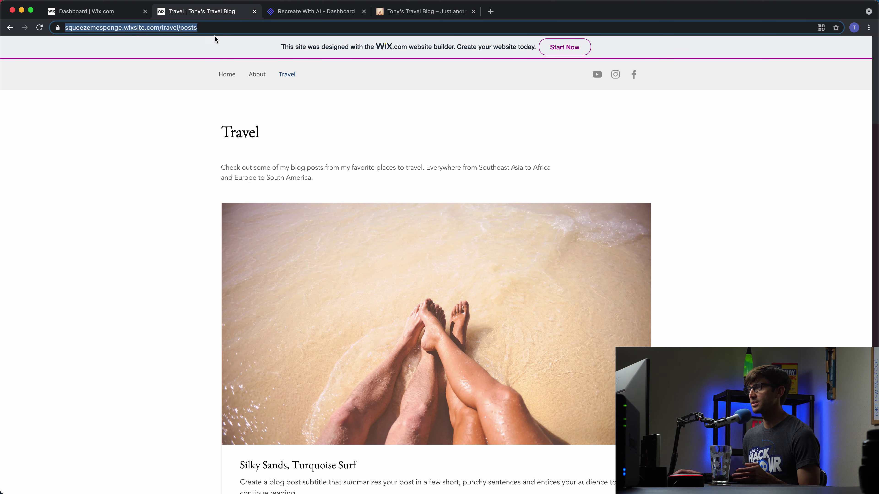
{"action": "left_click", "coordinate": [226, 75]}
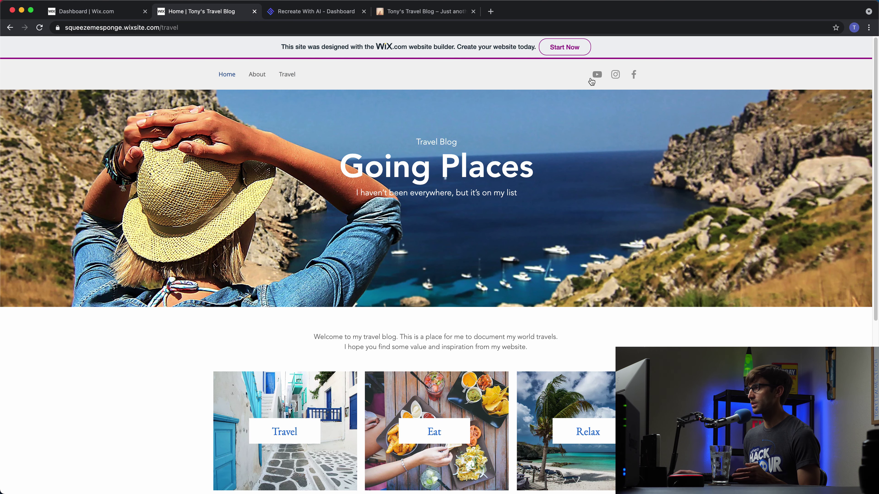
{"action": "left_click", "coordinate": [421, 13]}
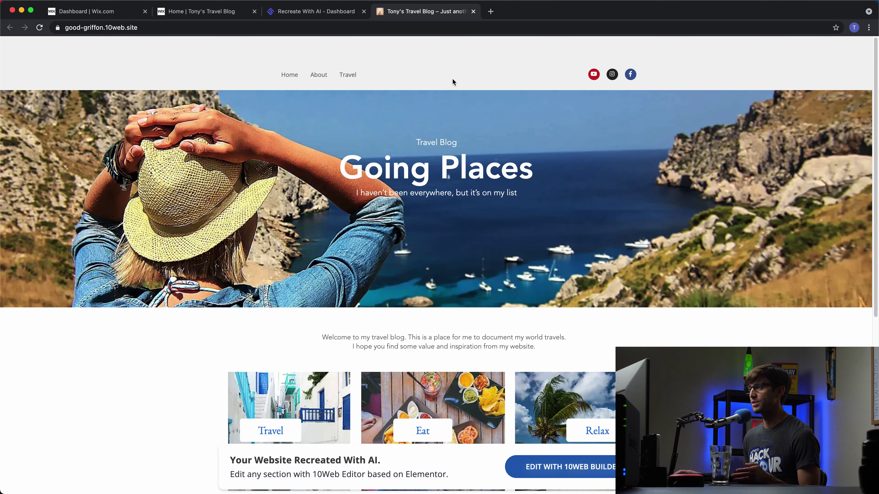
{"action": "left_click", "coordinate": [225, 16]}
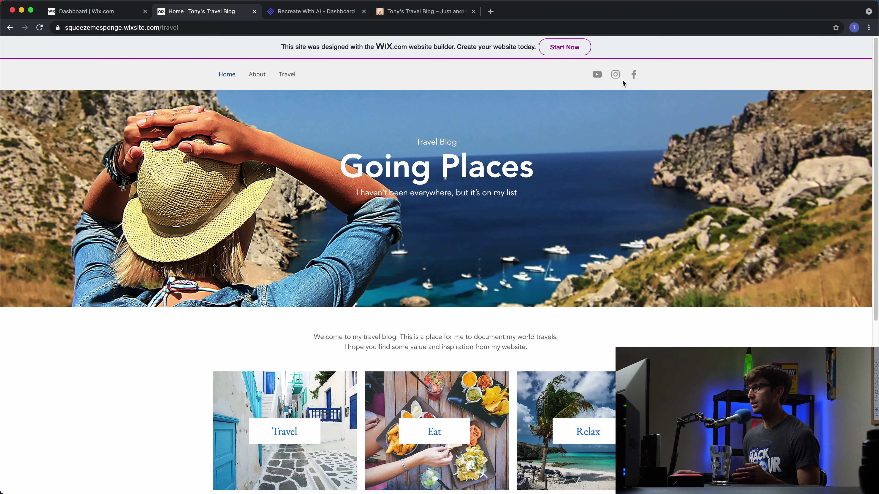
{"action": "left_click", "coordinate": [427, 14]}
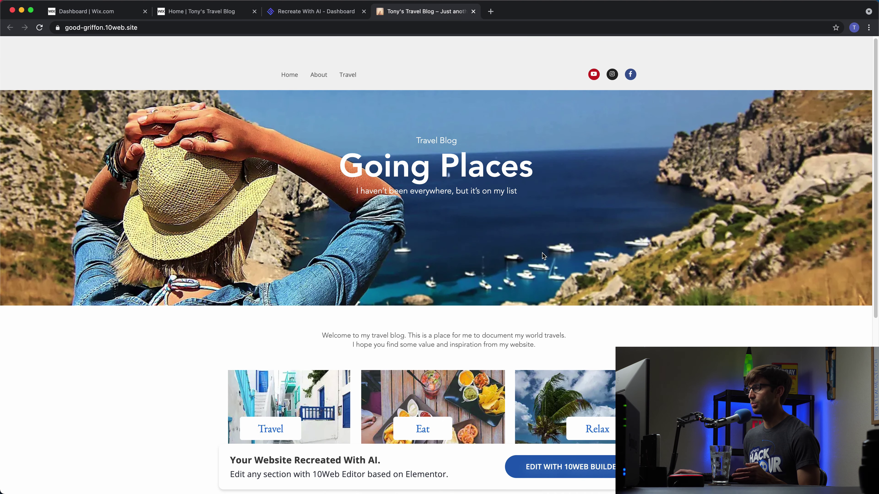
Compare the image links, featured logos and footer of the recreated home page with the Wix original
{"action": "scroll", "coordinate": [544, 257], "scroll_direction": "down", "scroll_amount": 3}
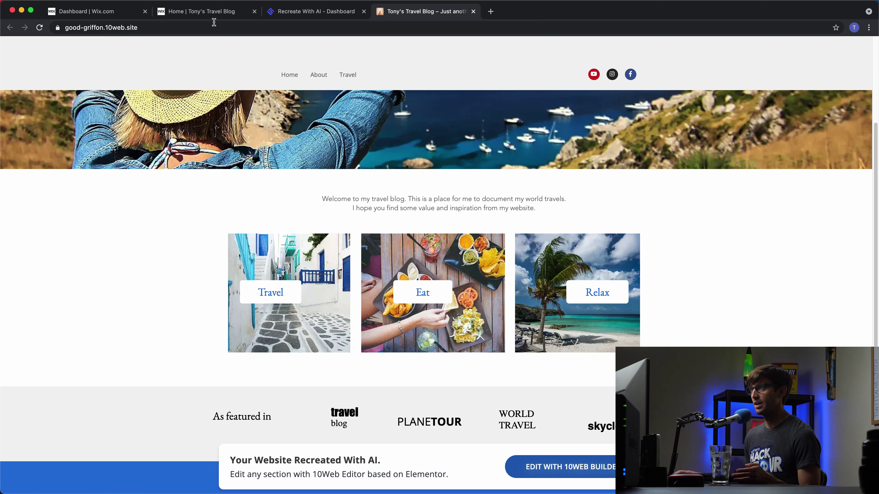
{"action": "left_click", "coordinate": [222, 12]}
{"action": "scroll", "coordinate": [584, 363], "scroll_direction": "down", "scroll_amount": 4}
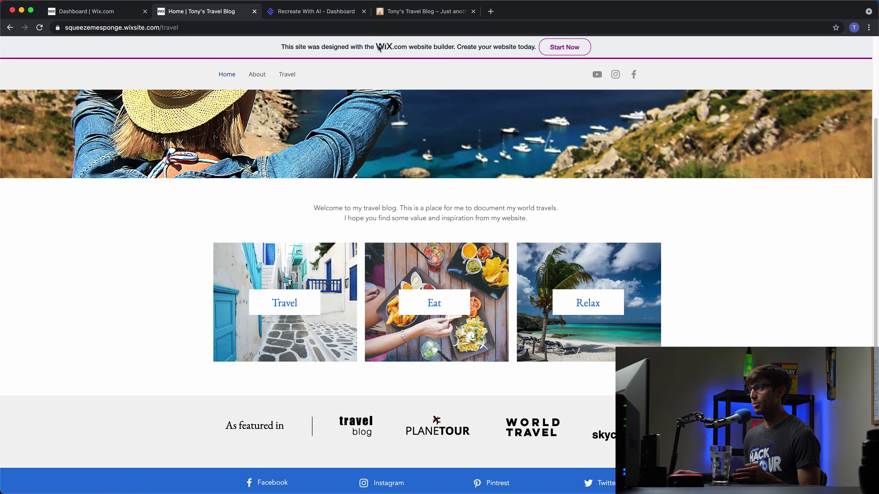
{"action": "left_click", "coordinate": [428, 13]}
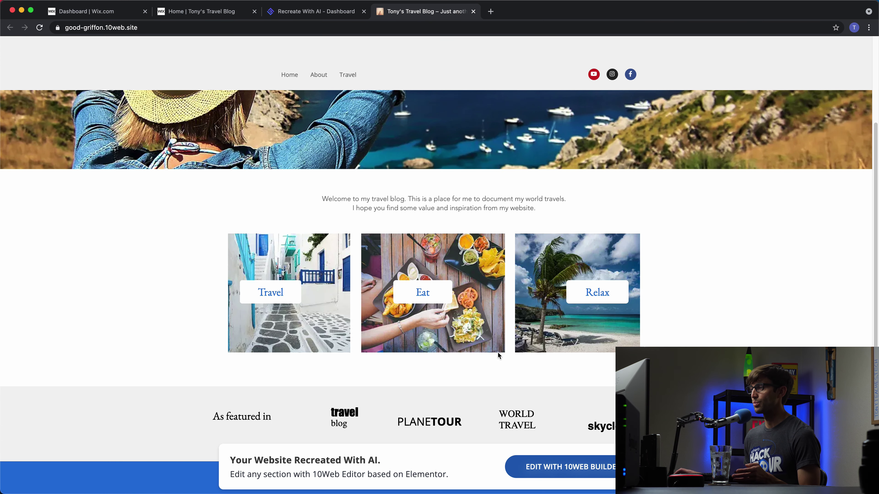
{"action": "scroll", "coordinate": [498, 356], "scroll_direction": "down", "scroll_amount": 5}
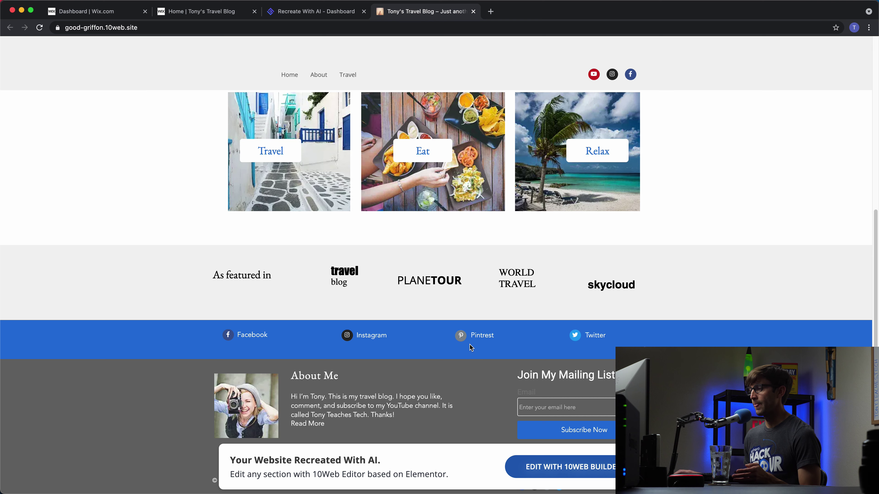
{"action": "scroll", "coordinate": [470, 344], "scroll_direction": "down", "scroll_amount": 1}
{"action": "scroll", "coordinate": [477, 346], "scroll_direction": "up", "scroll_amount": 15}
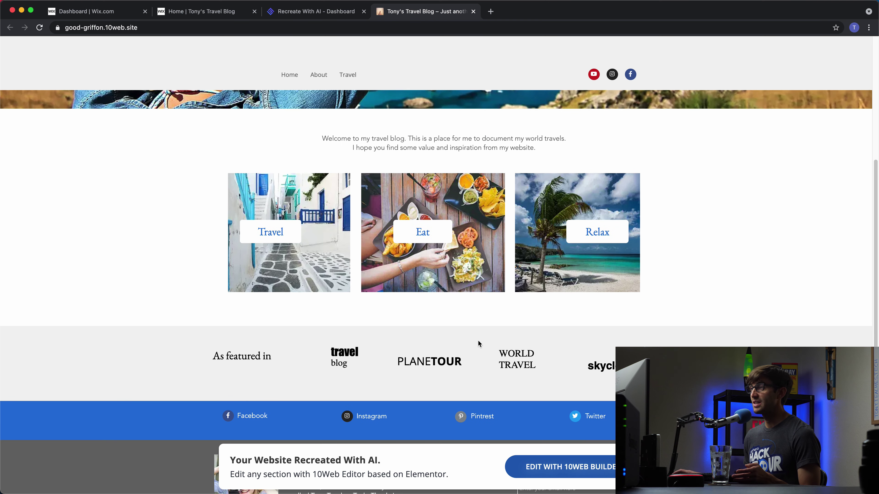
Review the content and layout of the recreated About and Travel pages from start to end
{"action": "left_click", "coordinate": [318, 75]}
{"action": "scroll", "coordinate": [484, 247], "scroll_direction": "down", "scroll_amount": 2}
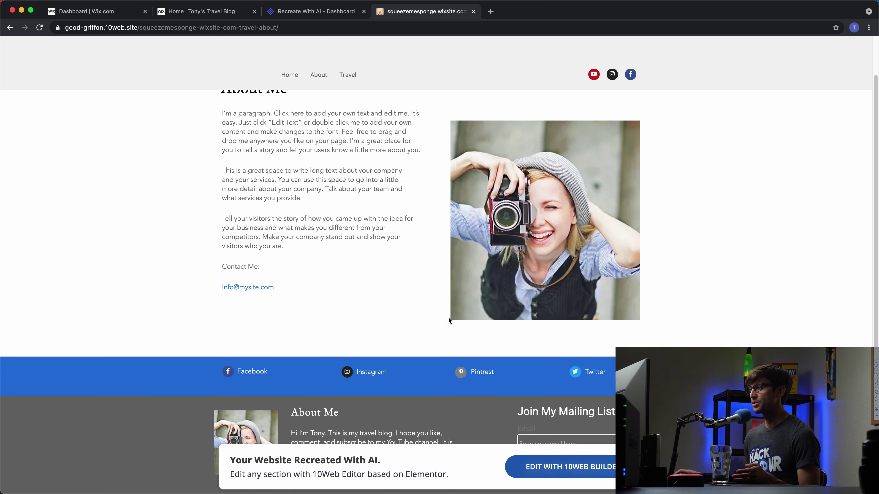
{"action": "scroll", "coordinate": [449, 320], "scroll_direction": "up", "scroll_amount": 2}
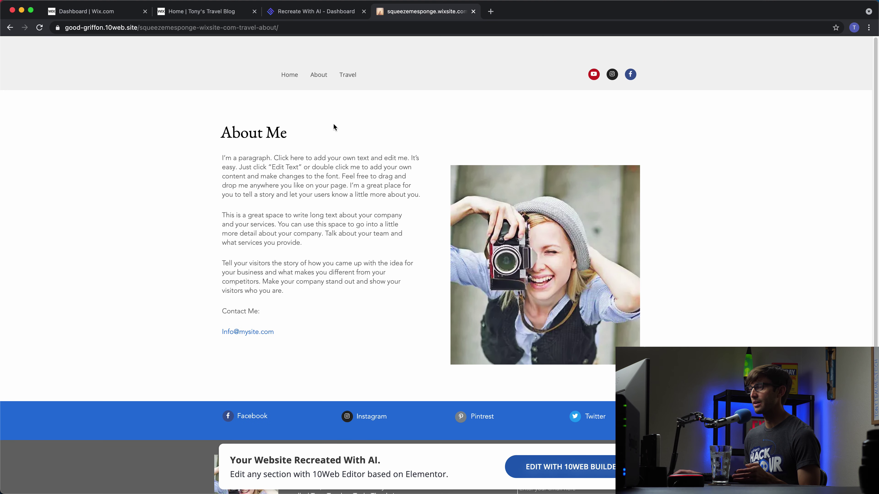
{"action": "left_click", "coordinate": [351, 80]}
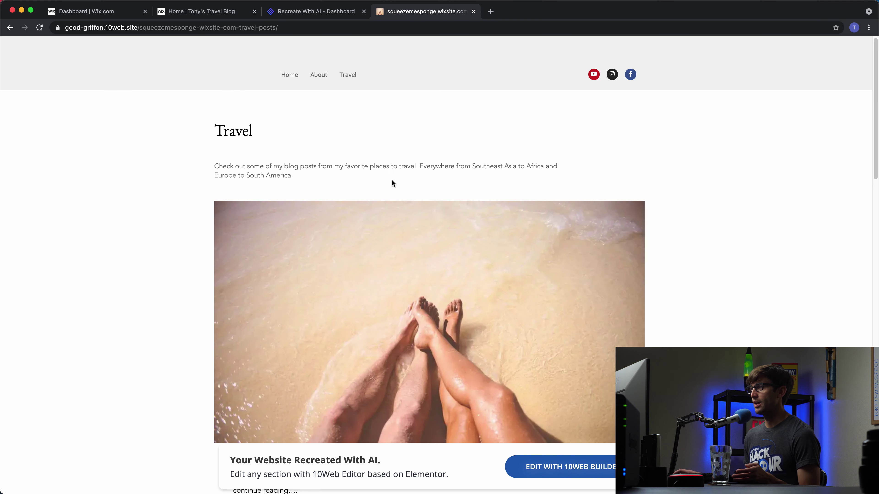
{"action": "scroll", "coordinate": [396, 191], "scroll_direction": "down", "scroll_amount": 15}
{"action": "scroll", "coordinate": [409, 228], "scroll_direction": "down", "scroll_amount": 5}
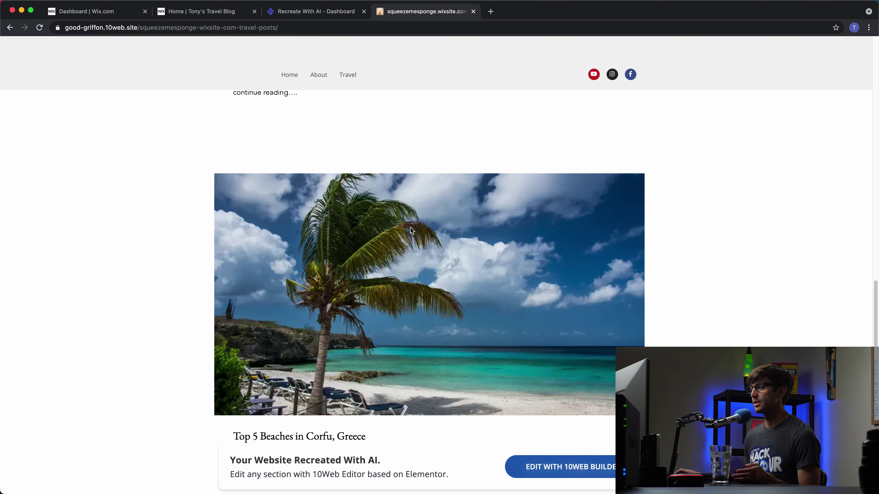
{"action": "scroll", "coordinate": [414, 234], "scroll_direction": "up", "scroll_amount": 20}
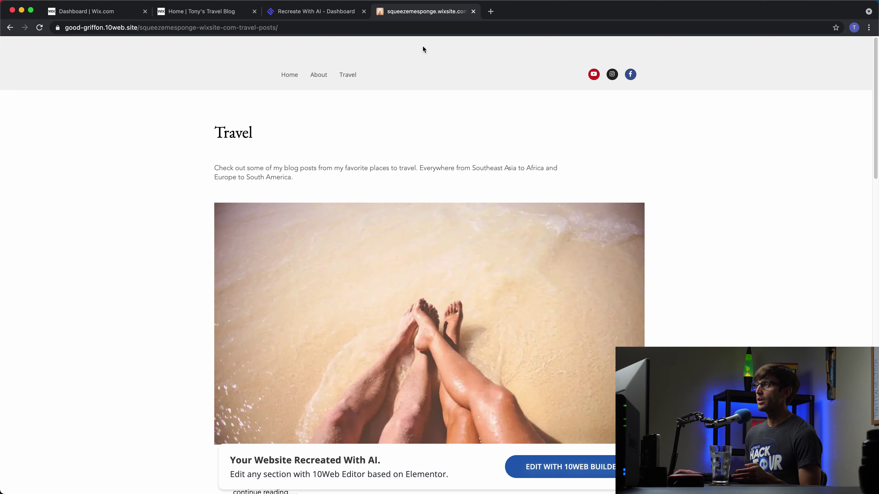
Open the recreated home page in 10Web Builder and open its current header template for editing, dismissing the Flexbox note
{"action": "left_click", "coordinate": [294, 82]}
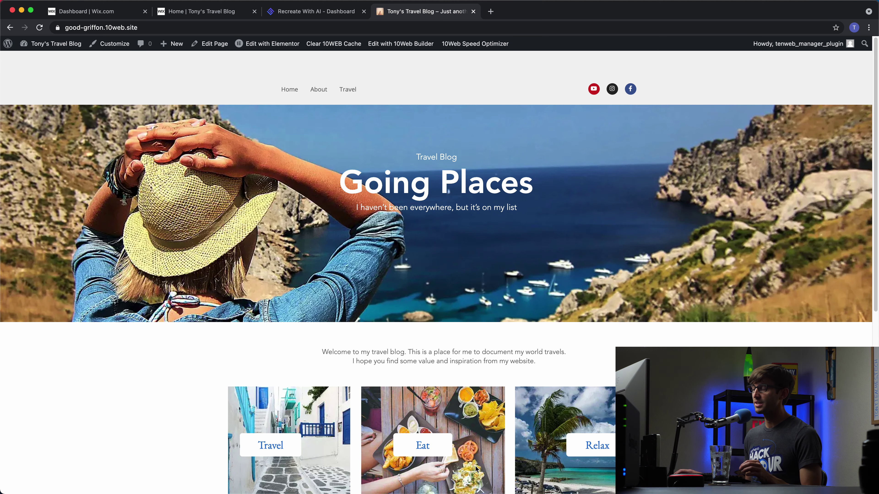
{"action": "left_click", "coordinate": [401, 48]}
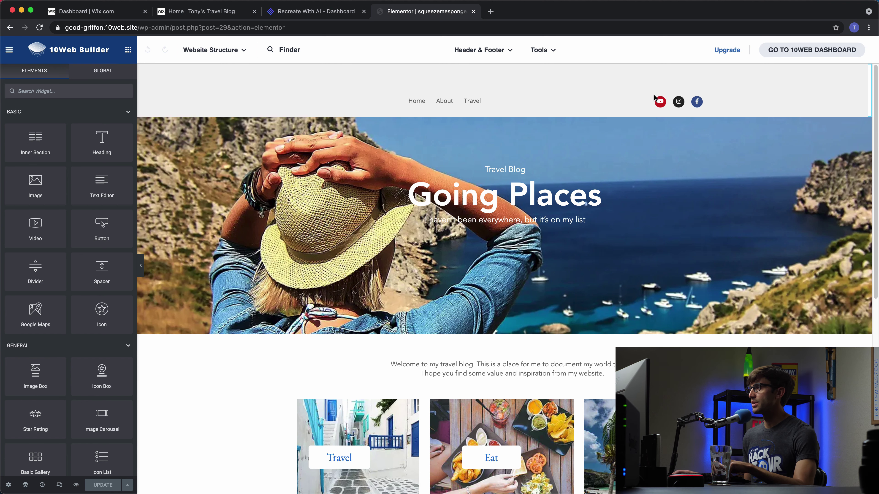
{"action": "left_click", "coordinate": [504, 51]}
{"action": "left_click", "coordinate": [485, 89]}
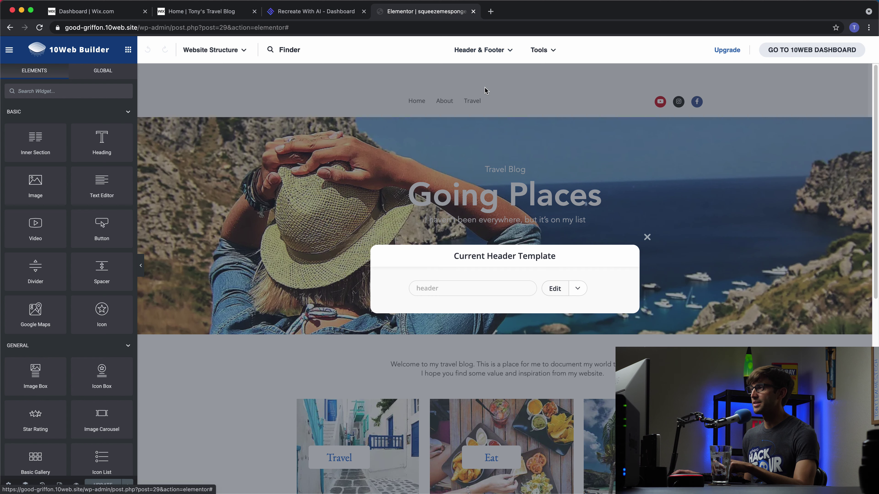
{"action": "left_click", "coordinate": [564, 290]}
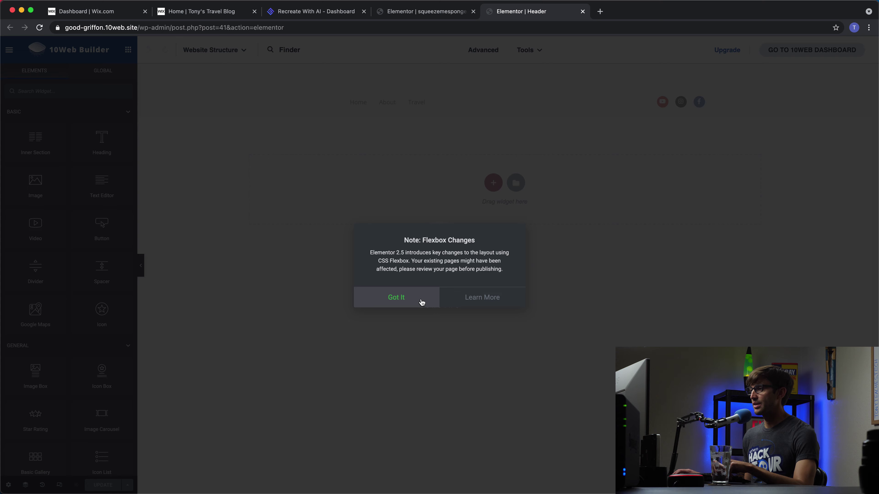
{"action": "left_click", "coordinate": [419, 299]}
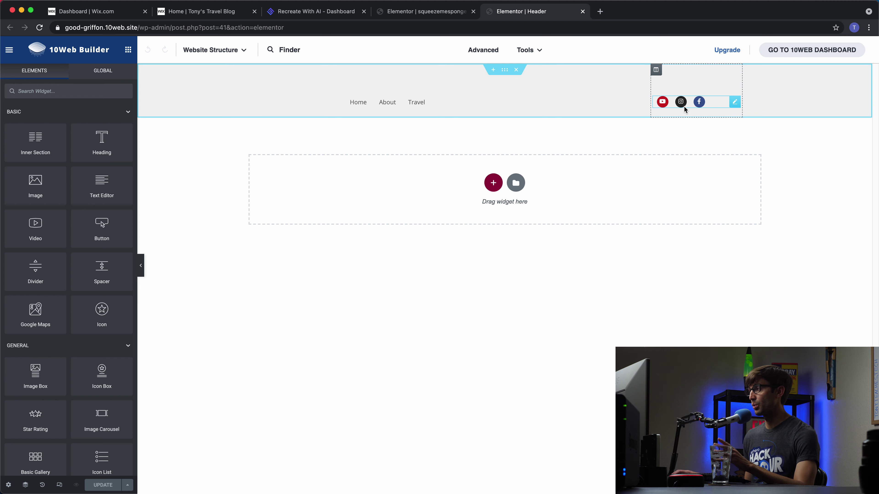
Set the alignment of the header's navigation menu to Left
{"action": "left_click", "coordinate": [522, 104]}
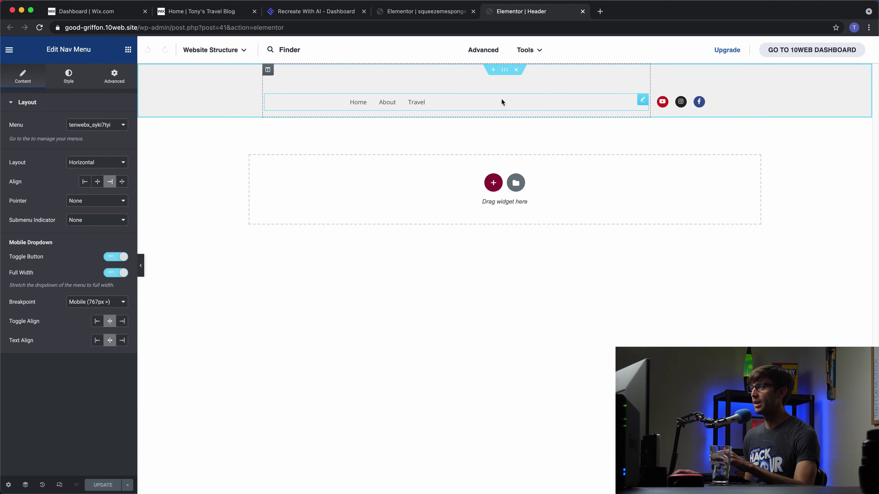
{"action": "left_click", "coordinate": [109, 182]}
{"action": "left_click", "coordinate": [88, 184]}
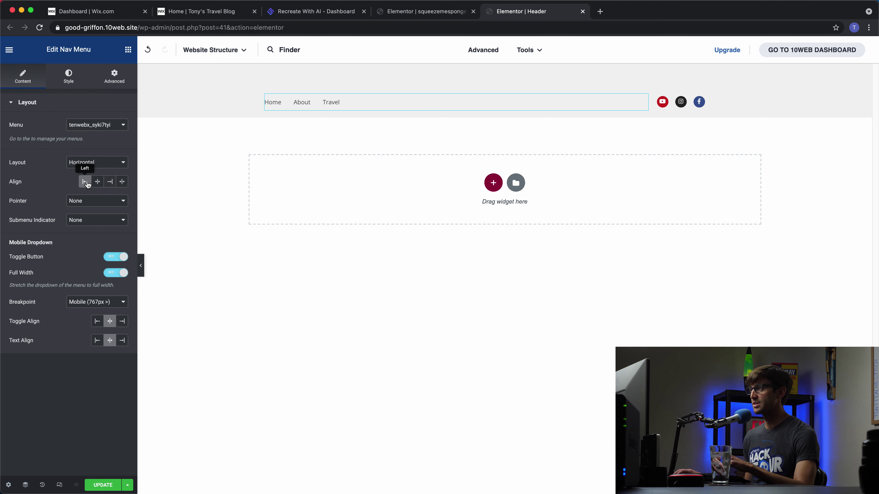
Set the navigation menu's right and left margins and its right padding to 0
{"action": "left_click", "coordinate": [114, 79]}
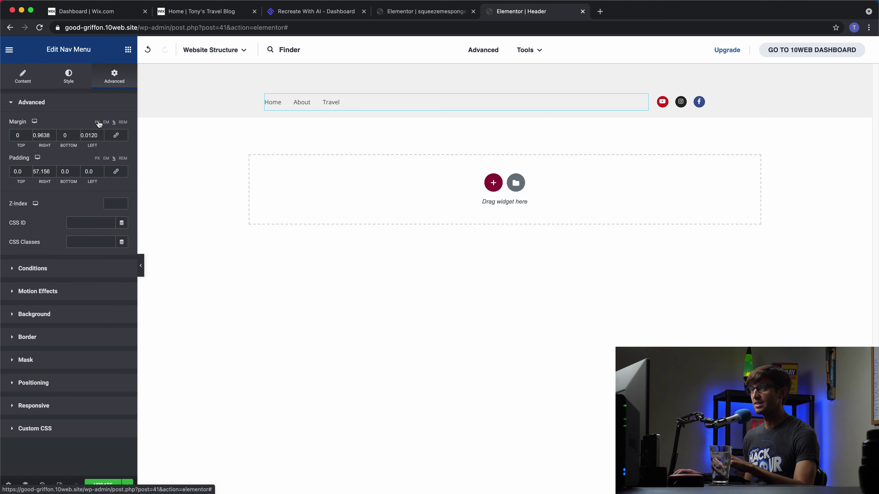
{"action": "double_click", "coordinate": [43, 136]}
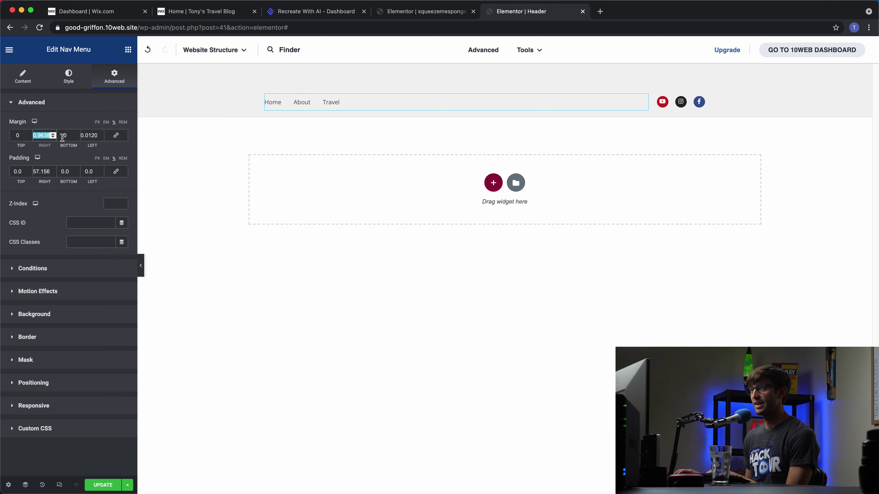
{"action": "type", "text": "0"}
{"action": "double_click", "coordinate": [83, 135]}
{"action": "type", "text": "0"}
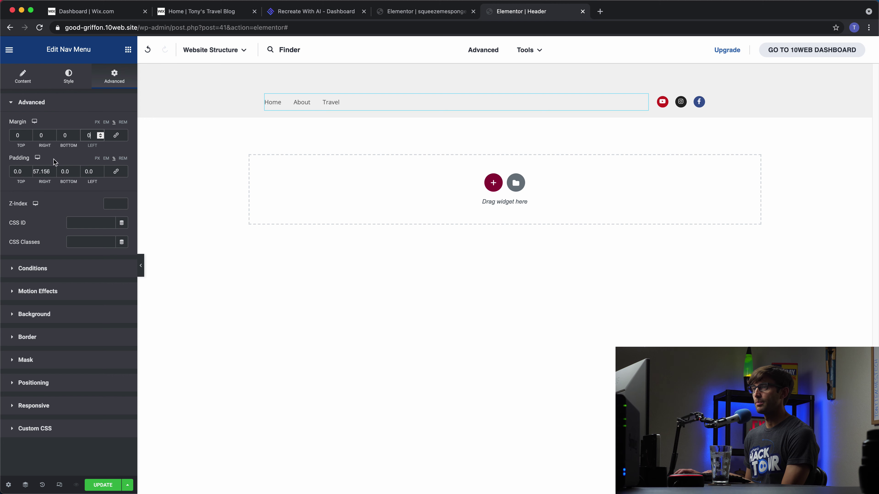
{"action": "double_click", "coordinate": [45, 170]}
{"action": "type", "text": "0"}
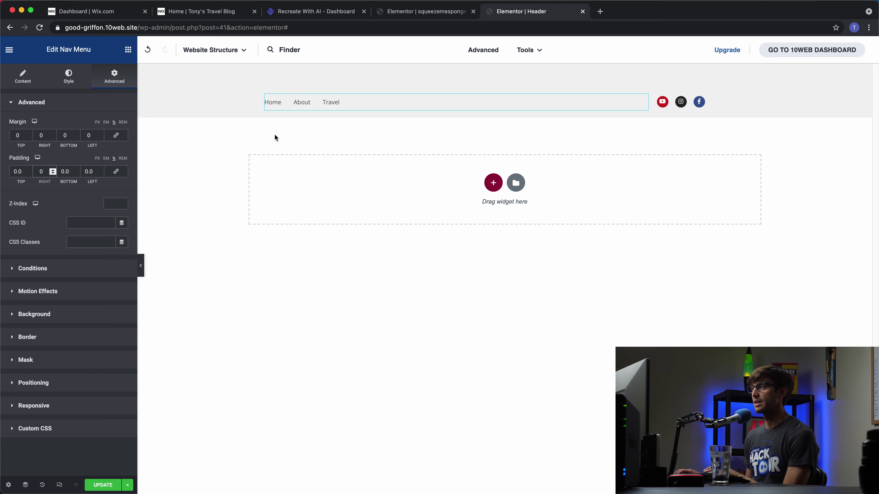
Open the header's social icons widget for editing
{"action": "left_click", "coordinate": [684, 104]}
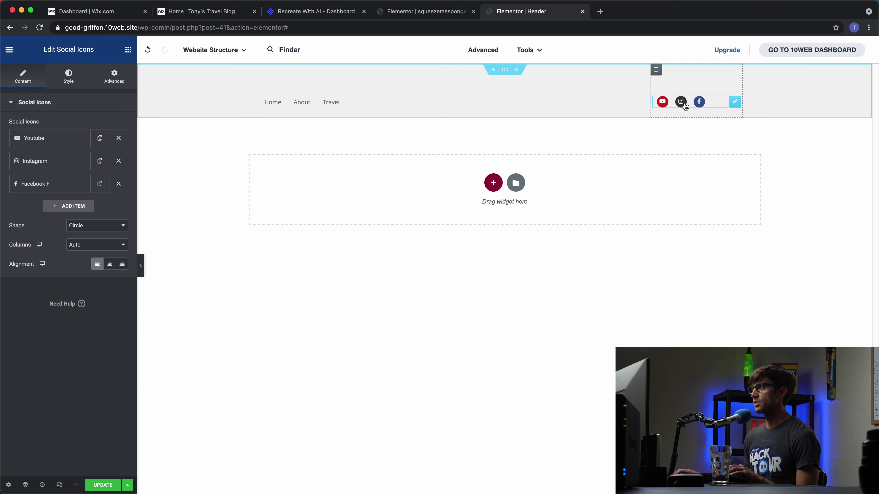
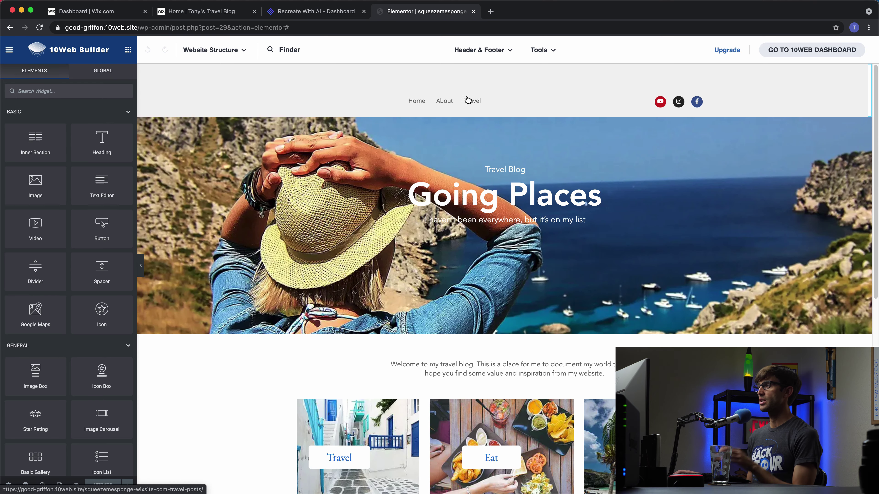
Reload the home page in the builder and compare it with the original Wix home page
{"action": "left_click", "coordinate": [463, 29]}
{"action": "key", "text": "Return"}
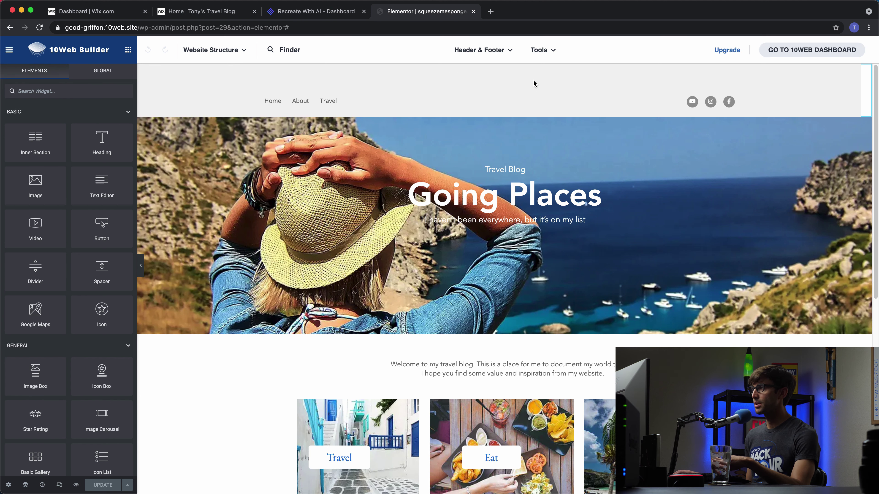
{"action": "left_click", "coordinate": [225, 14]}
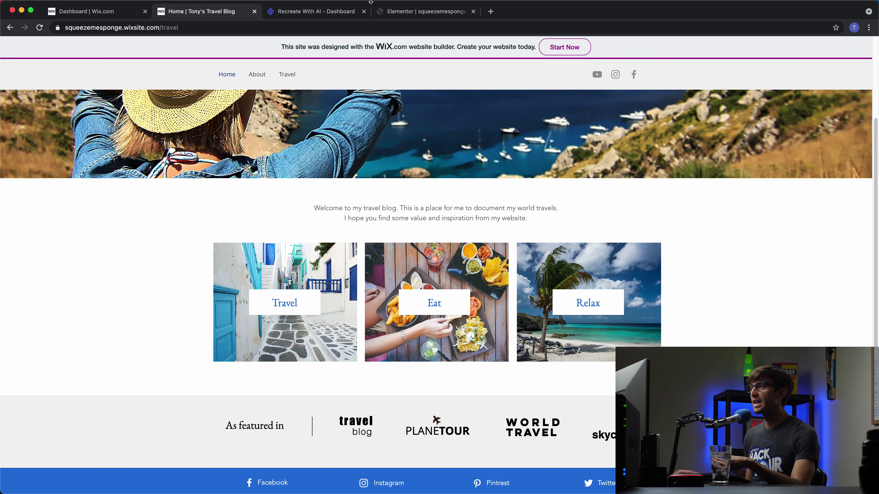
{"action": "left_click", "coordinate": [394, 12]}
Set the left margin of the home page's Travel button to 0 and its alignment to Center
{"action": "scroll", "coordinate": [473, 255], "scroll_direction": "down", "scroll_amount": 5}
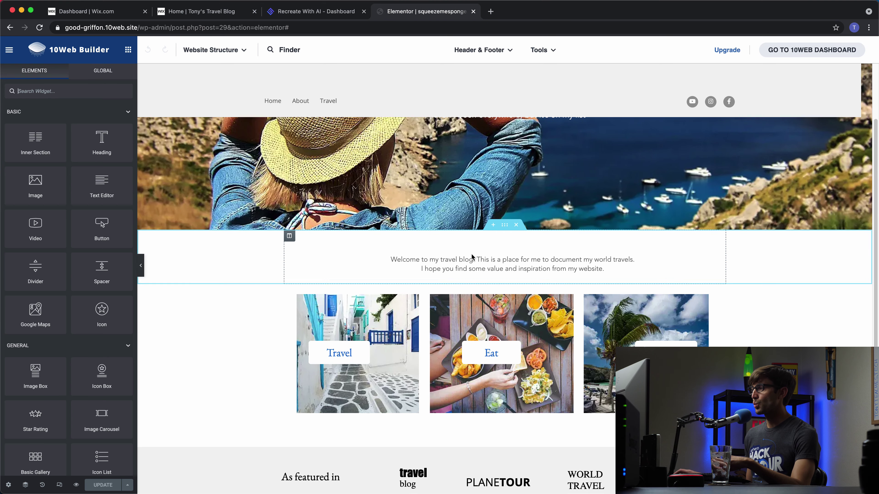
{"action": "scroll", "coordinate": [473, 255], "scroll_direction": "down", "scroll_amount": 1}
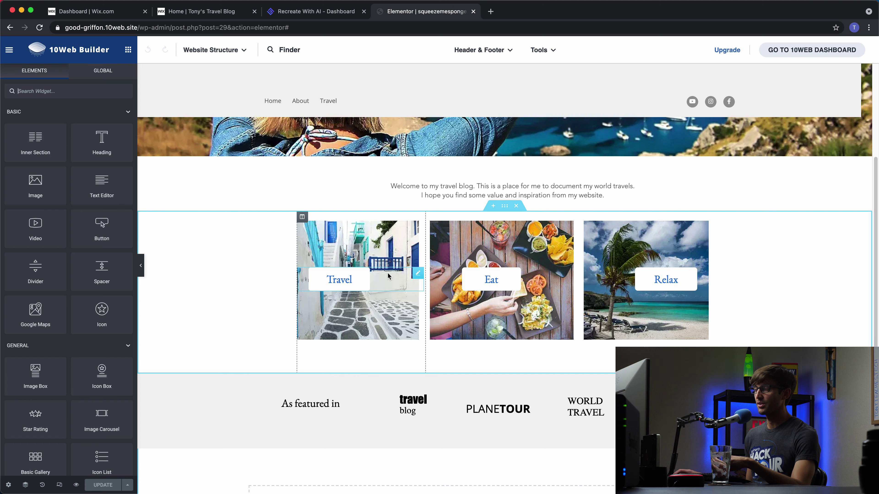
{"action": "left_click", "coordinate": [418, 275]}
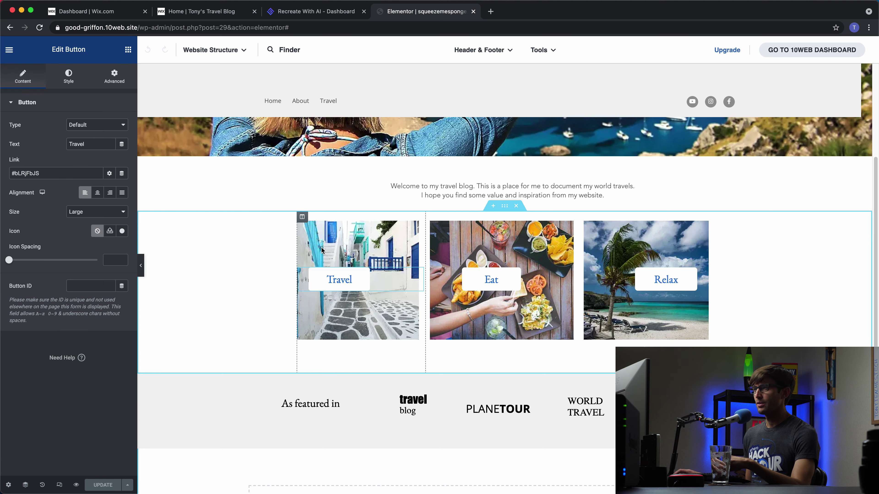
{"action": "left_click", "coordinate": [114, 75]}
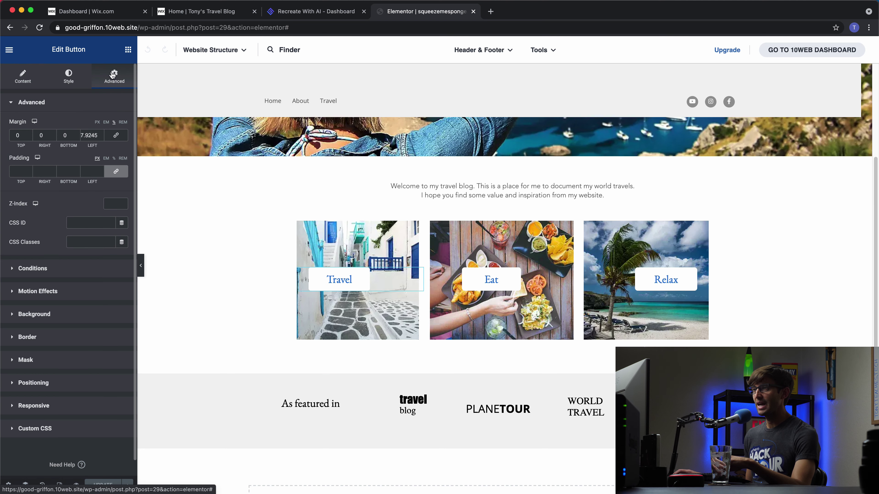
{"action": "double_click", "coordinate": [84, 135]}
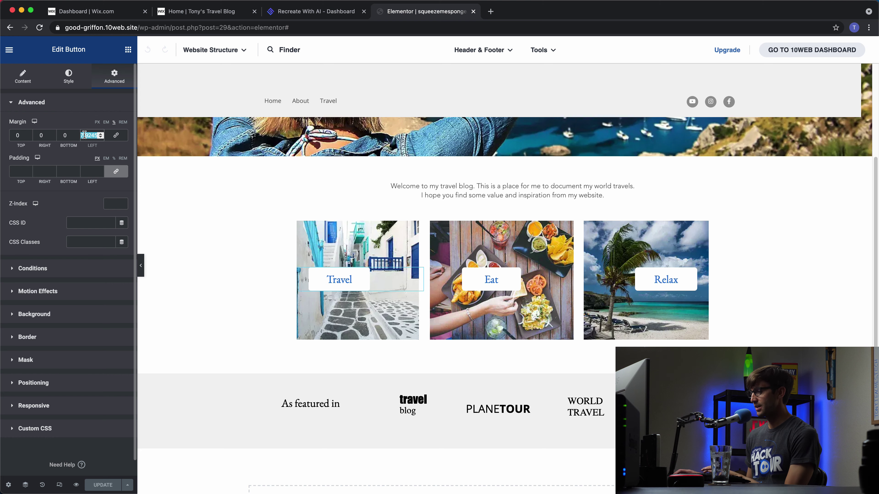
{"action": "type", "text": "0"}
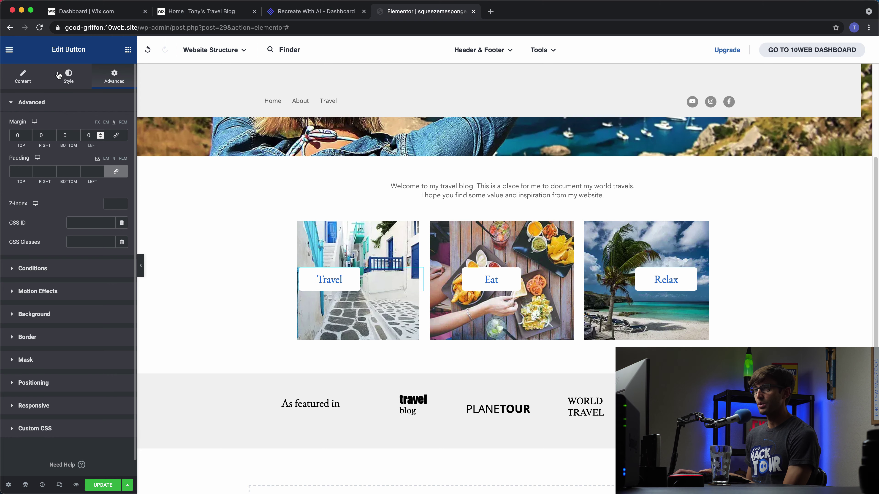
{"action": "left_click", "coordinate": [69, 78]}
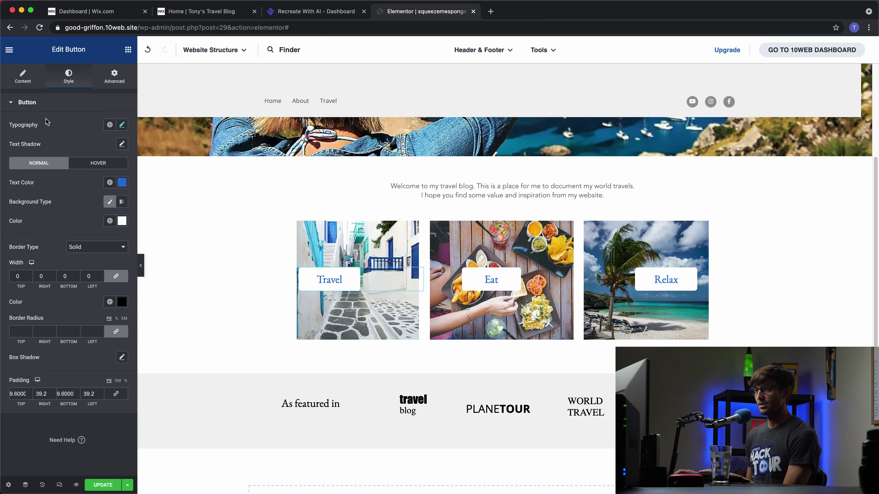
{"action": "left_click", "coordinate": [23, 75]}
{"action": "left_click", "coordinate": [97, 193]}
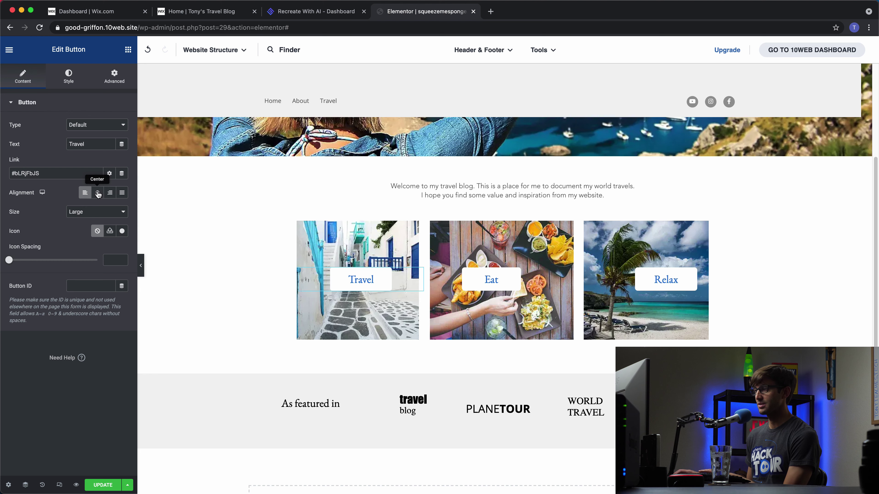
Center the Eat button over its image and set its left margin to 0
{"action": "left_click", "coordinate": [491, 280]}
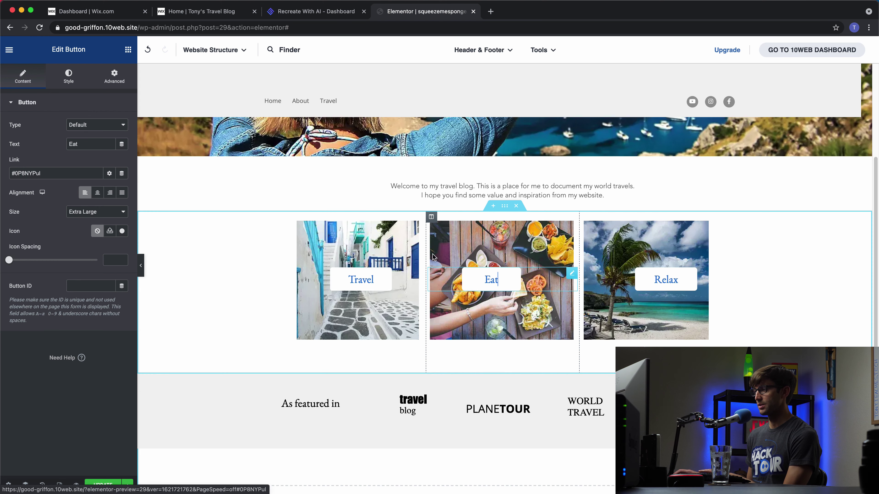
{"action": "left_click", "coordinate": [98, 192]}
{"action": "left_click", "coordinate": [114, 76]}
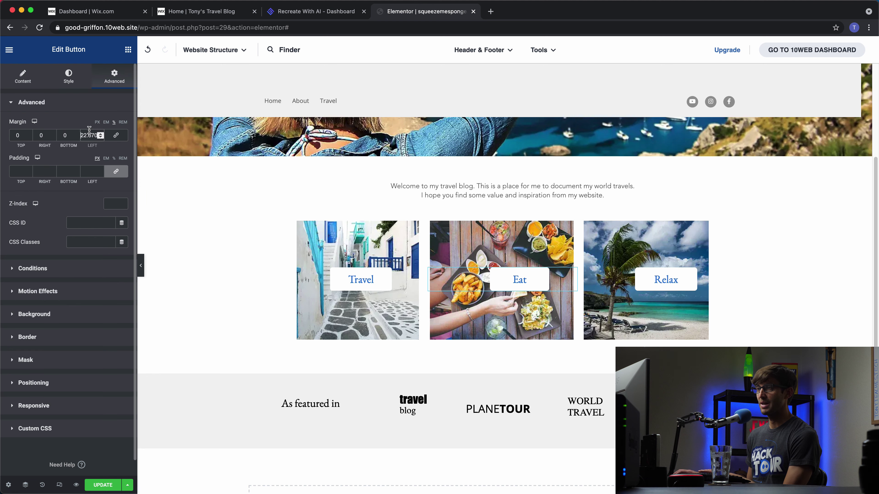
Center the Relax button over its image and set its right margin to 0
{"action": "left_click", "coordinate": [666, 279]}
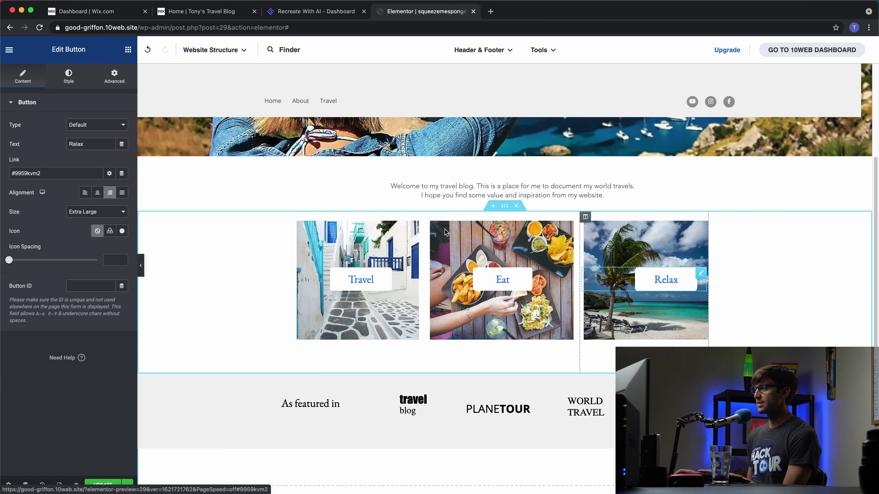
{"action": "left_click", "coordinate": [75, 75]}
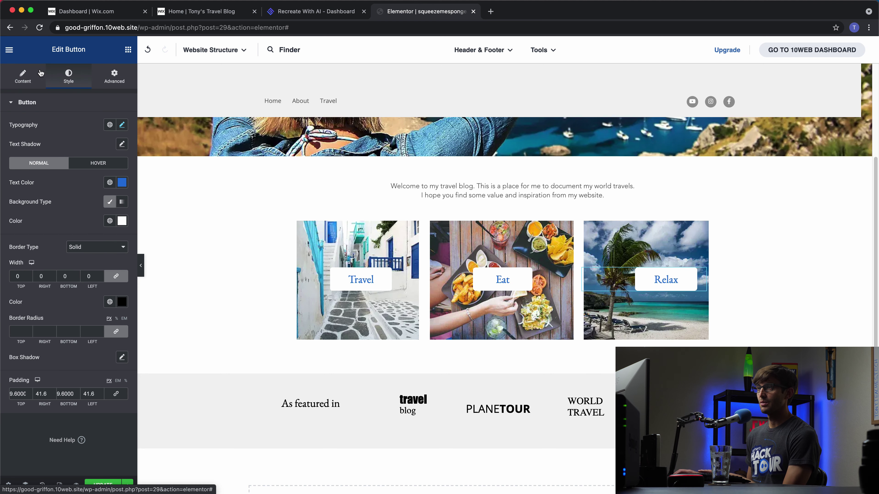
{"action": "left_click", "coordinate": [28, 75]}
{"action": "left_click", "coordinate": [94, 195]}
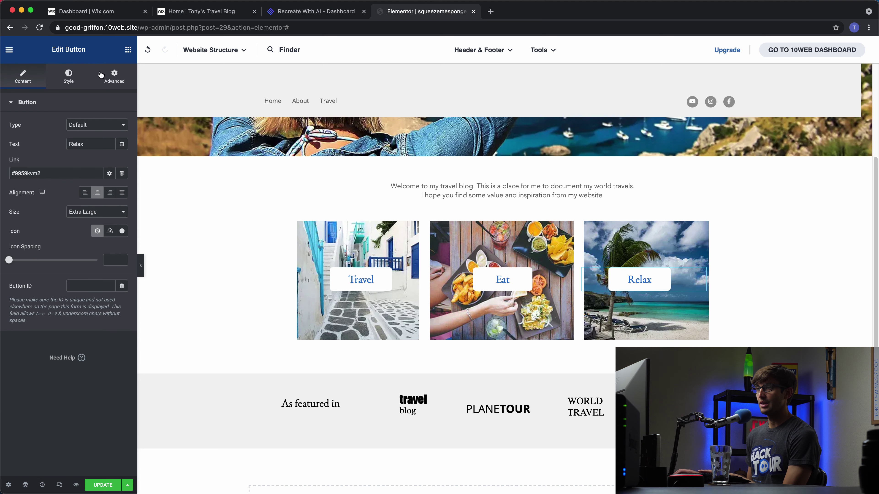
{"action": "left_click", "coordinate": [114, 76]}
{"action": "type", "text": "0"}
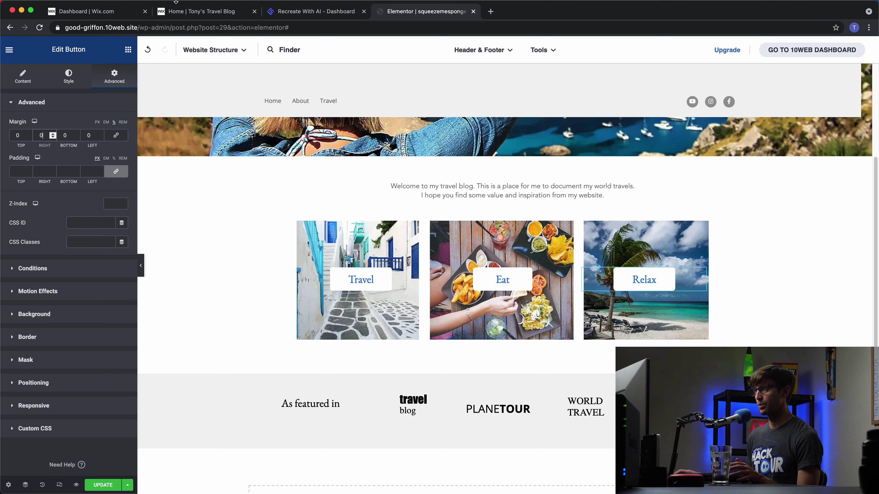
Check the button style on the original Wix page and set the Travel button's border radius to 0 on all corners
{"action": "left_click", "coordinate": [188, 12]}
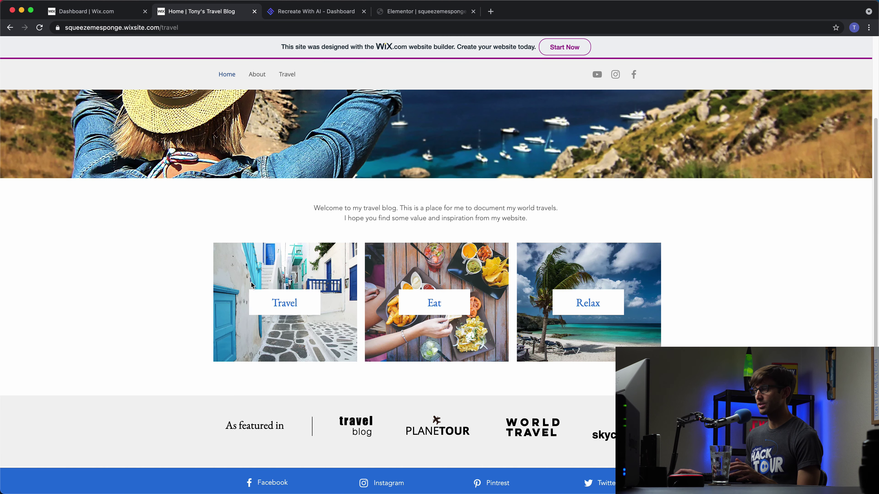
{"action": "left_click", "coordinate": [407, 10]}
{"action": "left_click", "coordinate": [362, 284]}
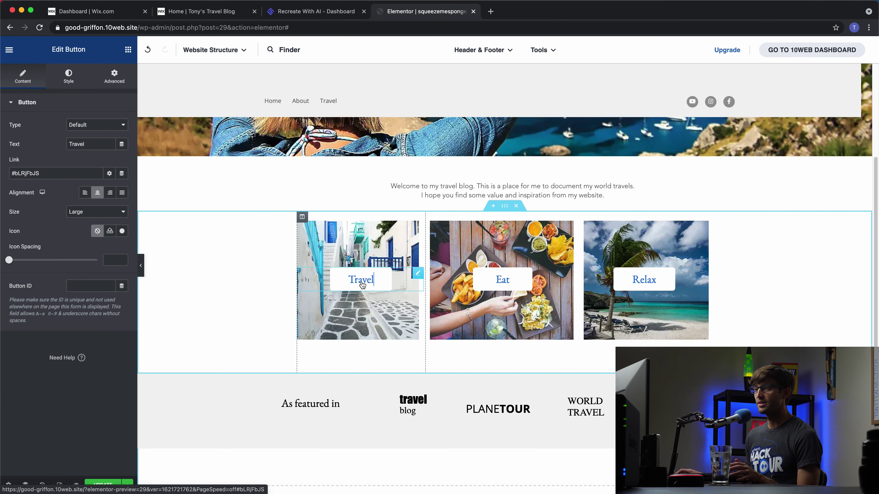
{"action": "left_click", "coordinate": [76, 84]}
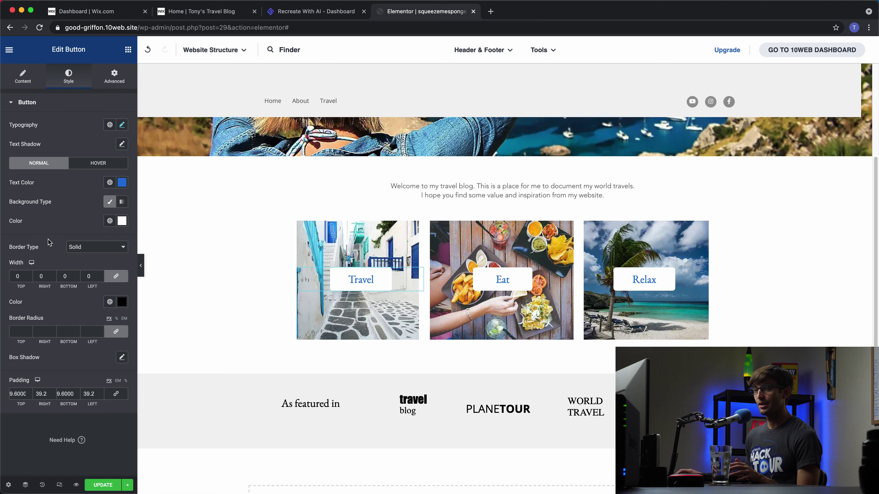
{"action": "left_click", "coordinate": [19, 329]}
{"action": "key", "text": "Down"}
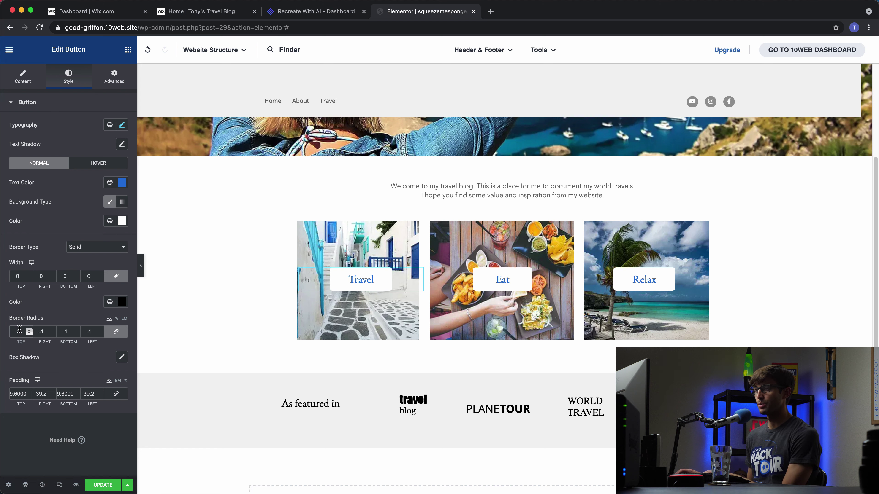
{"action": "key", "text": "BackSpace"}
{"action": "key", "text": "BackSpace"}
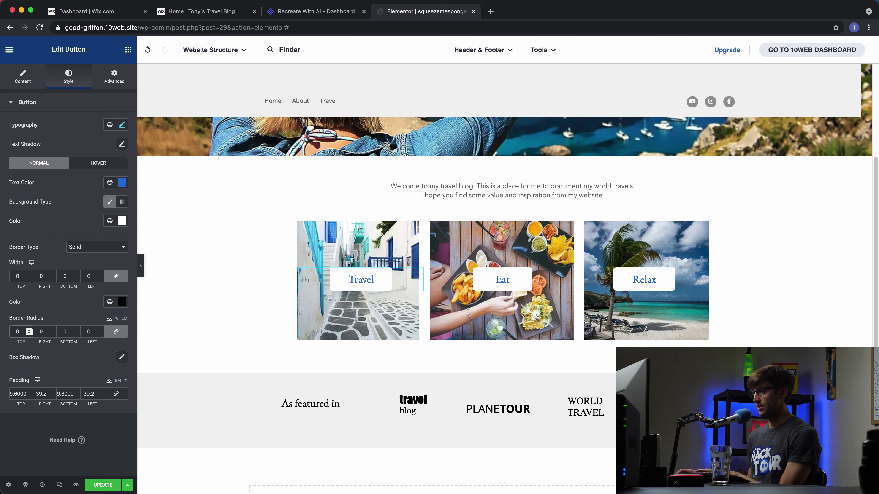
Set the border radius of the Eat and Relax buttons to 0 on all corners
{"action": "left_click", "coordinate": [502, 280]}
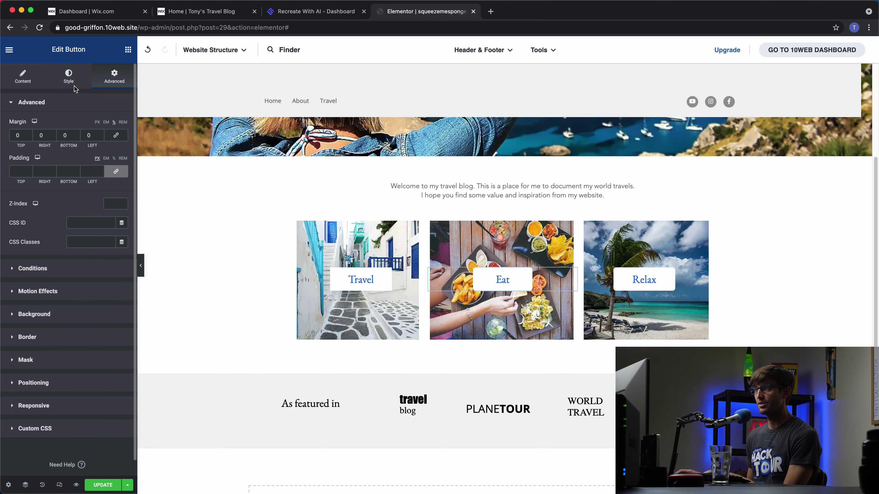
{"action": "left_click", "coordinate": [68, 76]}
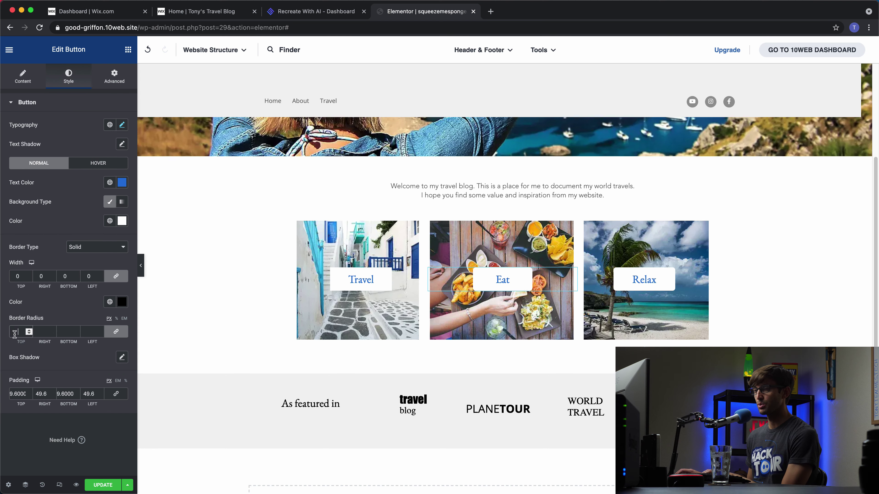
{"action": "left_click", "coordinate": [644, 278]}
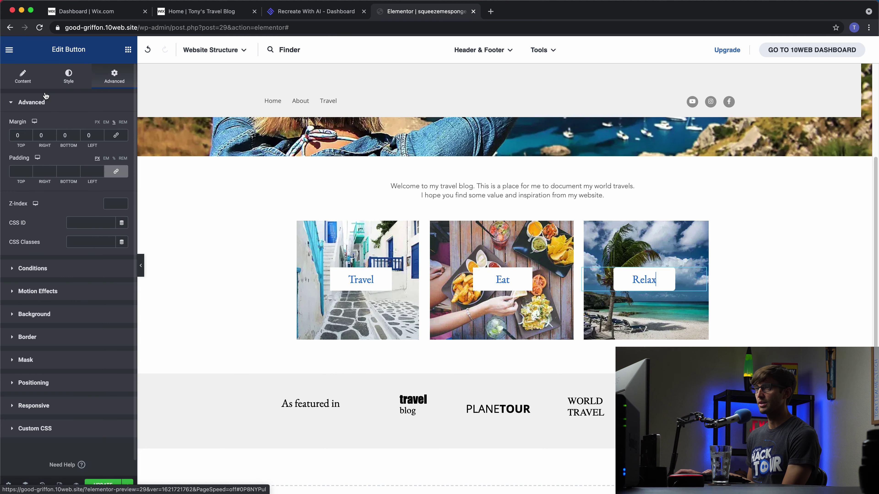
{"action": "left_click", "coordinate": [78, 78]}
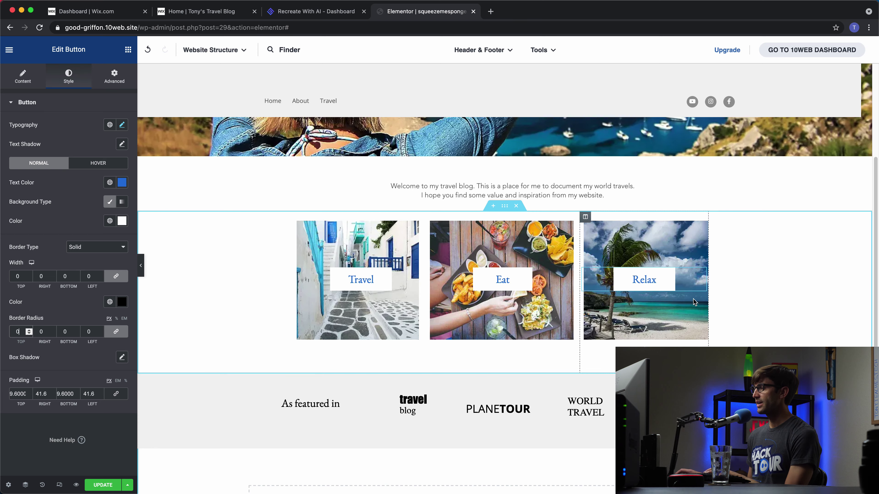
Look over the whole home page and save its changes
{"action": "scroll", "coordinate": [717, 290], "scroll_direction": "up", "scroll_amount": 3}
{"action": "scroll", "coordinate": [701, 232], "scroll_direction": "up", "scroll_amount": 3}
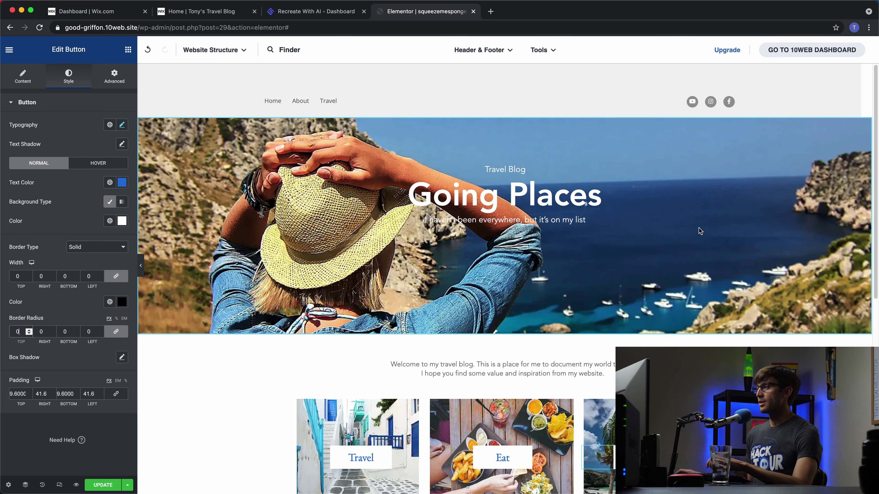
{"action": "scroll", "coordinate": [692, 229], "scroll_direction": "down", "scroll_amount": 12}
{"action": "scroll", "coordinate": [447, 285], "scroll_direction": "up", "scroll_amount": 12}
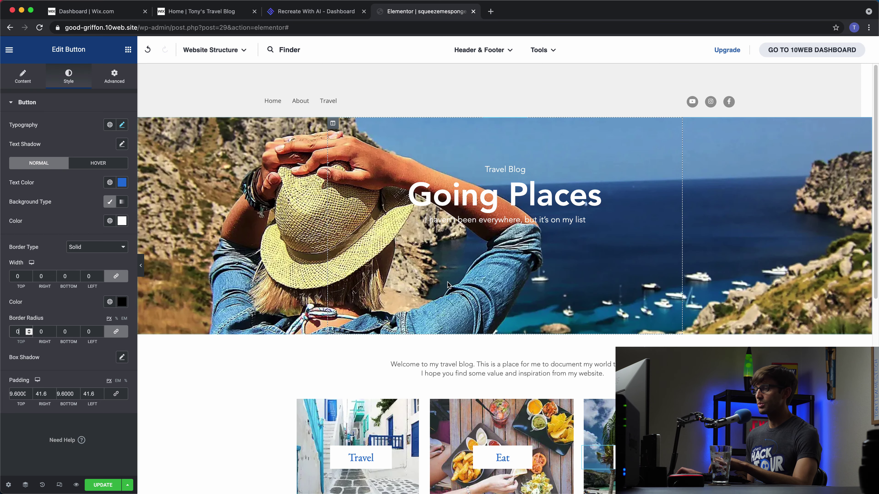
{"action": "left_click", "coordinate": [94, 484]}
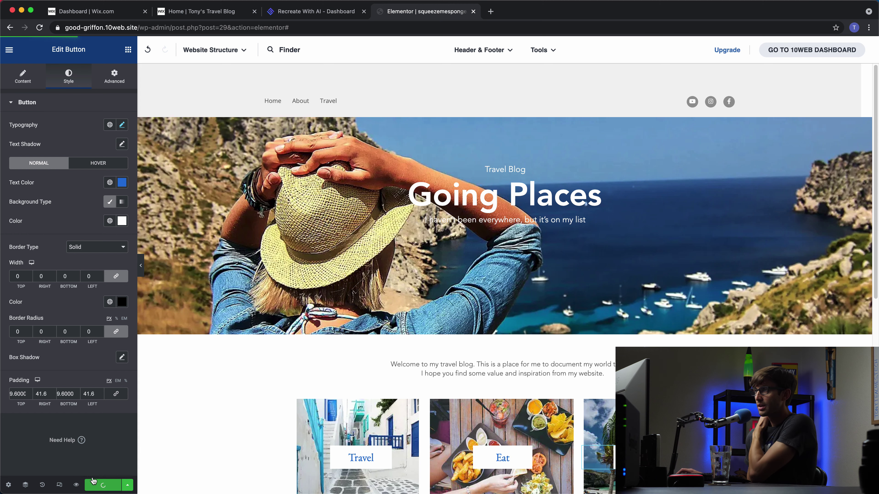
Open the recreated travel/about inner page in the builder and review its layout down to the footer
{"action": "left_click", "coordinate": [221, 50]}
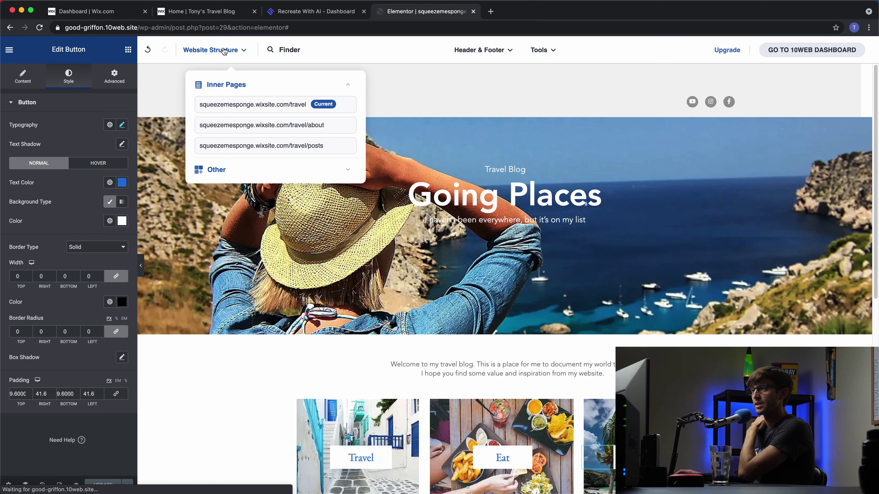
{"action": "left_click", "coordinate": [258, 128]}
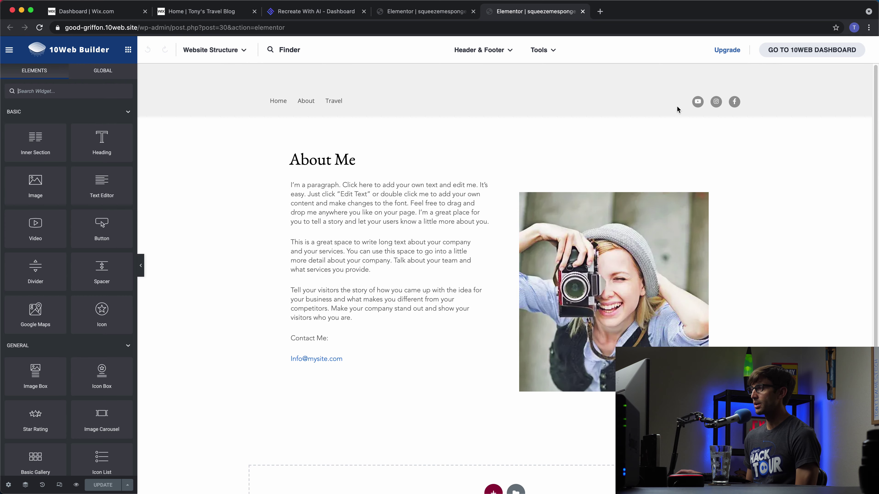
{"action": "scroll", "coordinate": [531, 172], "scroll_direction": "down", "scroll_amount": 10}
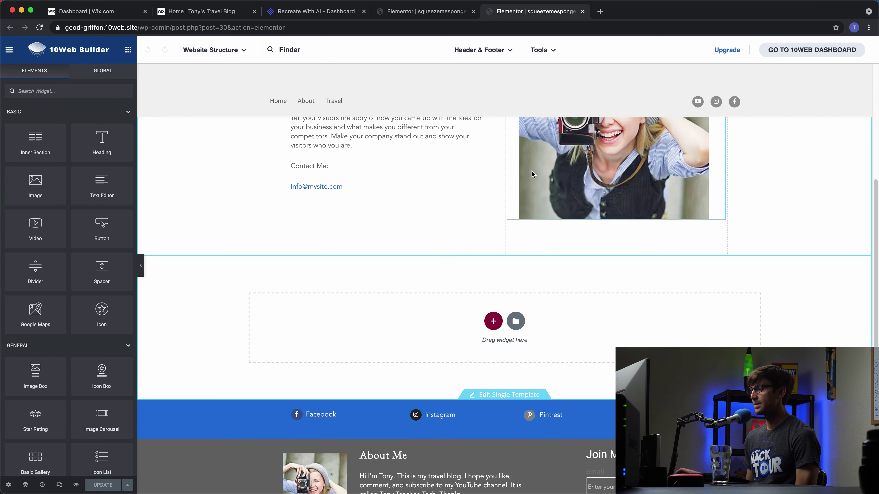
{"action": "scroll", "coordinate": [531, 168], "scroll_direction": "up", "scroll_amount": 10}
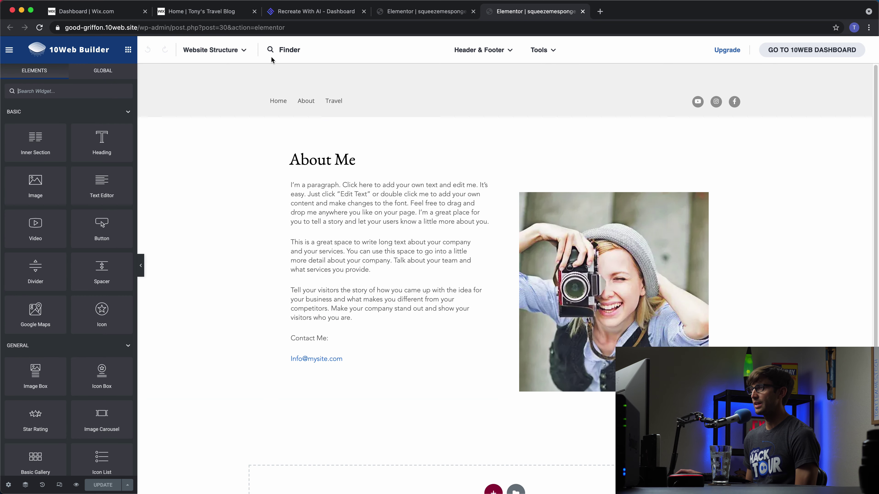
Open the recreated travel/posts inner page, review its content, and close both inner pages to return to the home page editor
{"action": "left_click", "coordinate": [214, 50]}
{"action": "left_click", "coordinate": [235, 163]}
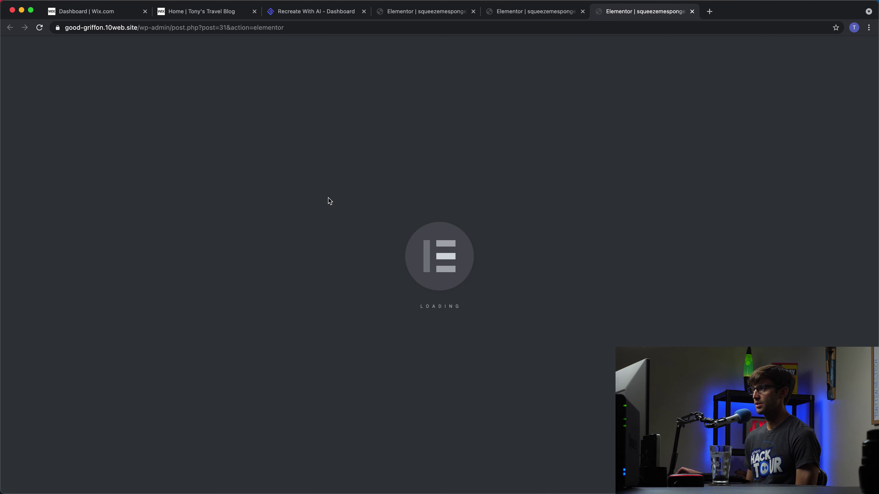
{"action": "scroll", "coordinate": [332, 192], "scroll_direction": "down", "scroll_amount": 3}
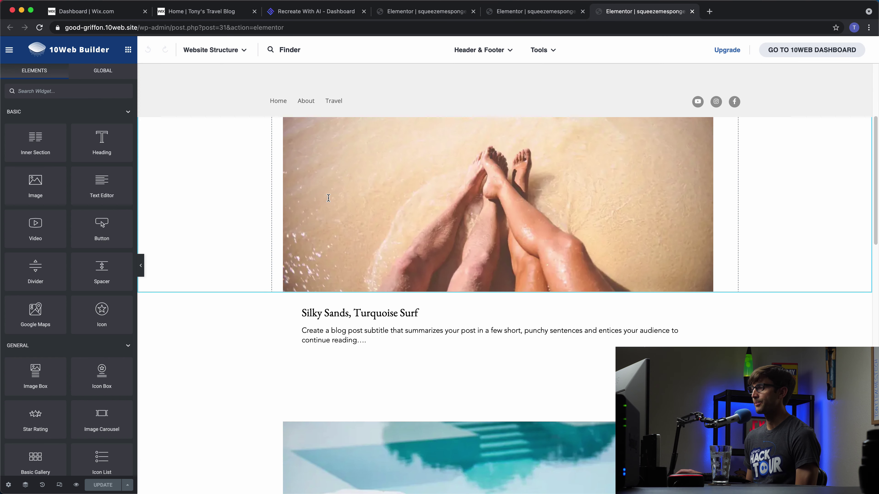
{"action": "scroll", "coordinate": [335, 186], "scroll_direction": "up", "scroll_amount": 3}
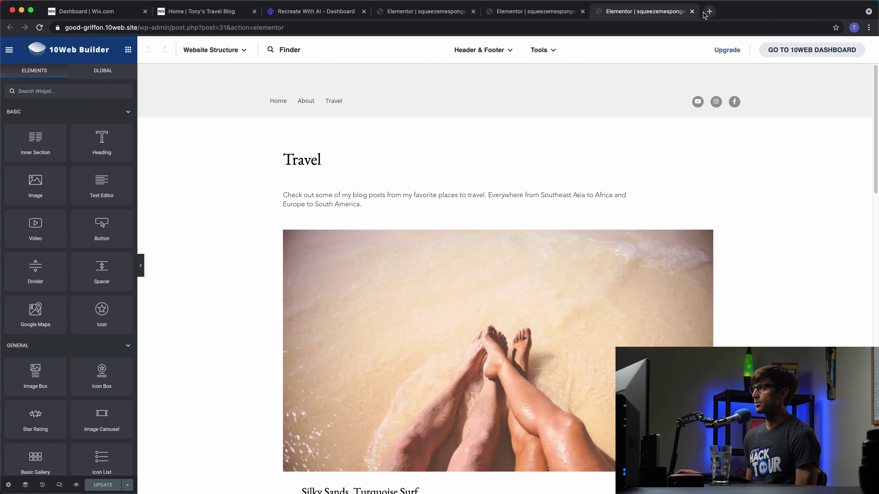
{"action": "left_click", "coordinate": [692, 11]}
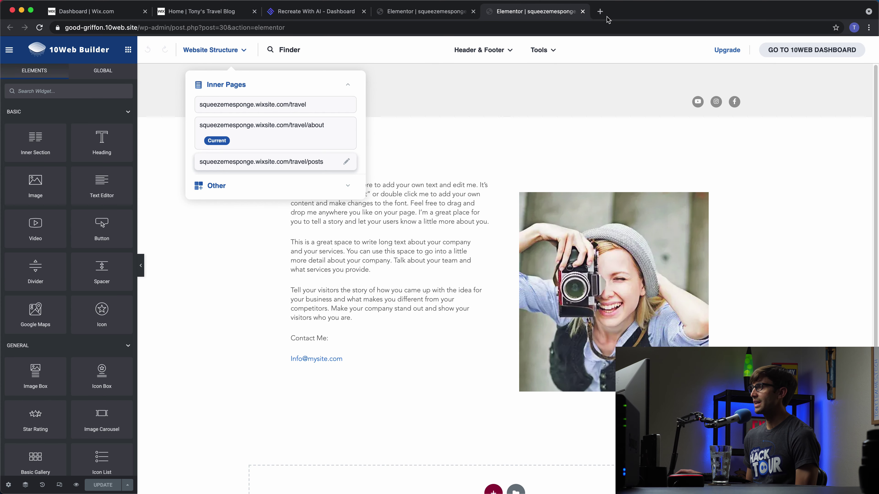
{"action": "left_click", "coordinate": [583, 11]}
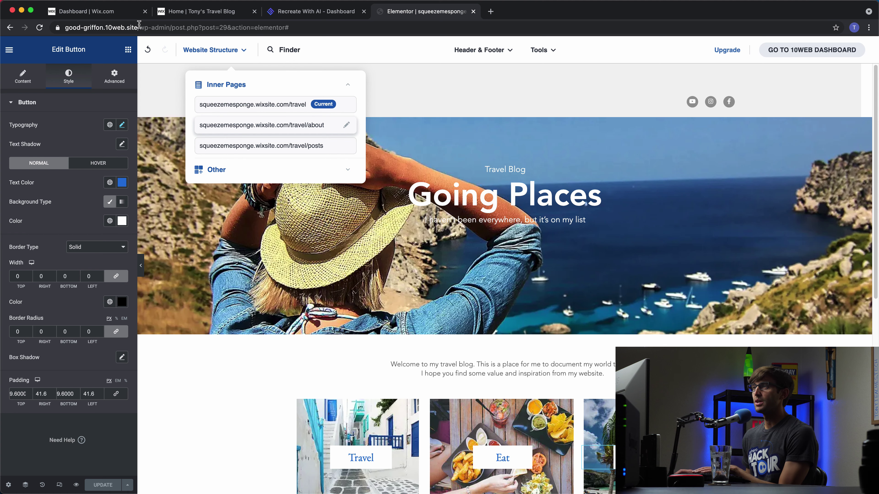
Open the live site's home page at good-griffon.10web.site and place the original Wix site's browser tab beside it
{"action": "left_click_drag", "start_coordinate": [139, 28], "coordinate": [443, 33]}
{"action": "key", "text": "BackSpace"}
{"action": "key", "text": "Return"}
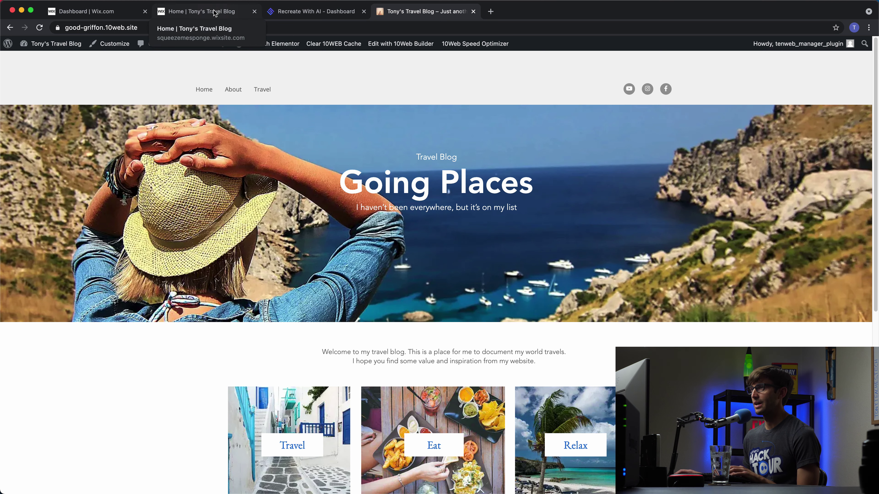
{"action": "left_click_drag", "start_coordinate": [208, 11], "coordinate": [327, 10]}
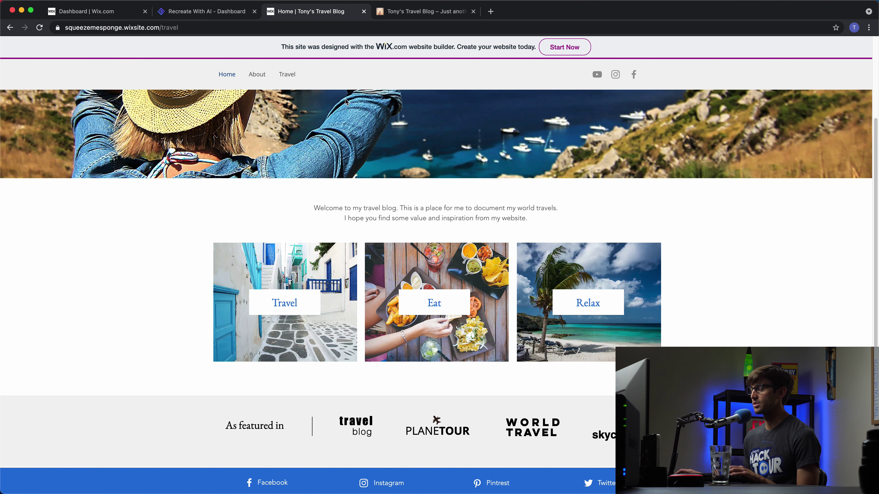
Compare the original Wix home page with the live WordPress home page from the hero image down to the footer
{"action": "scroll", "coordinate": [401, 173], "scroll_direction": "up", "scroll_amount": 4}
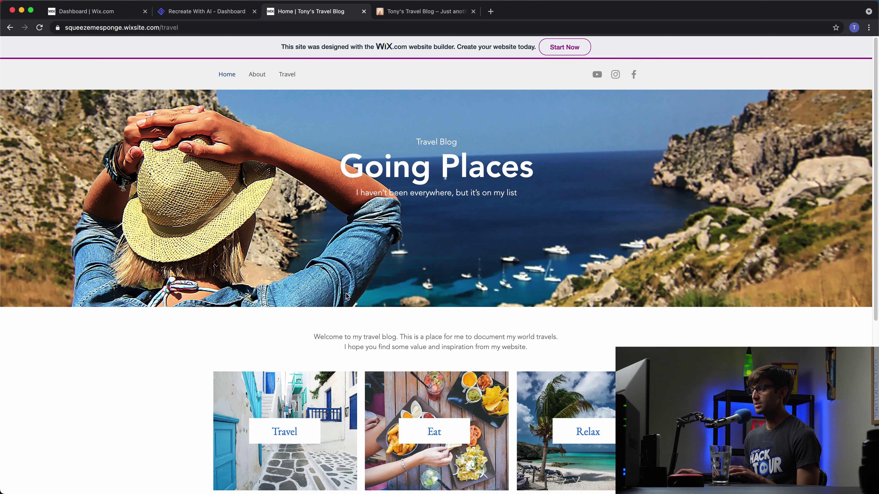
{"action": "scroll", "coordinate": [411, 291], "scroll_direction": "down", "scroll_amount": 1}
{"action": "scroll", "coordinate": [412, 289], "scroll_direction": "down", "scroll_amount": 8}
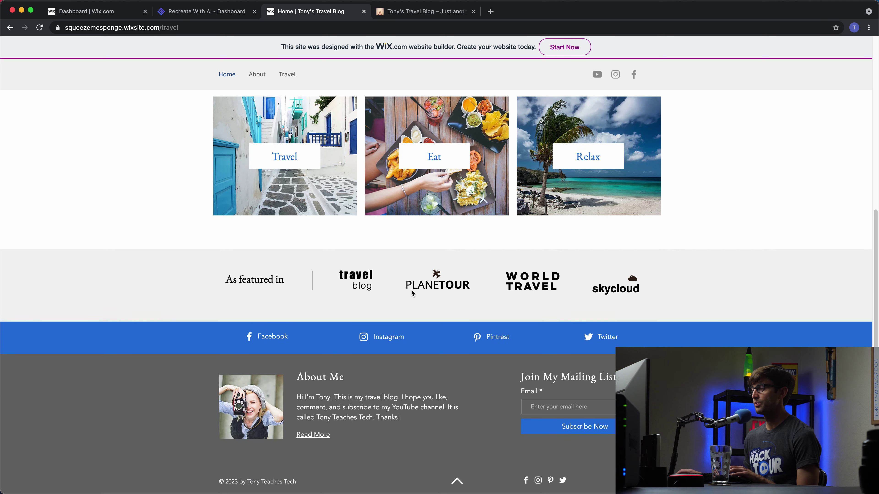
{"action": "scroll", "coordinate": [411, 291], "scroll_direction": "up", "scroll_amount": 10}
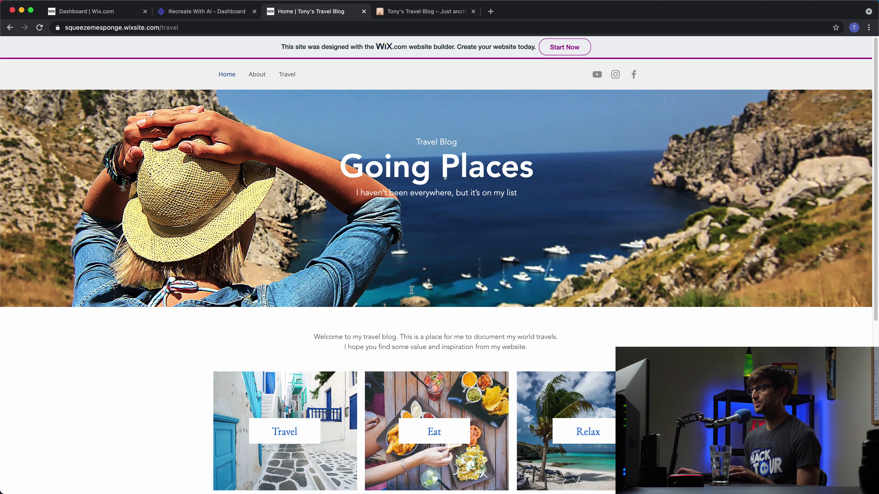
{"action": "left_click", "coordinate": [422, 11]}
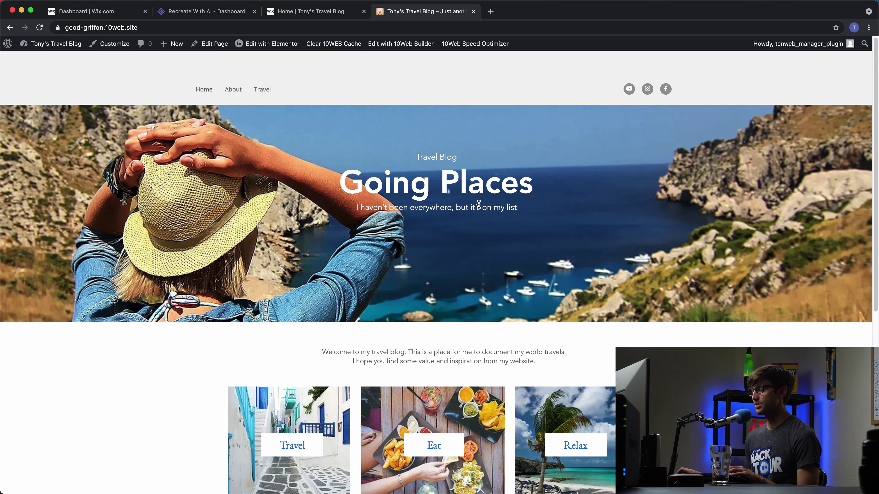
{"action": "scroll", "coordinate": [478, 205], "scroll_direction": "down", "scroll_amount": 8}
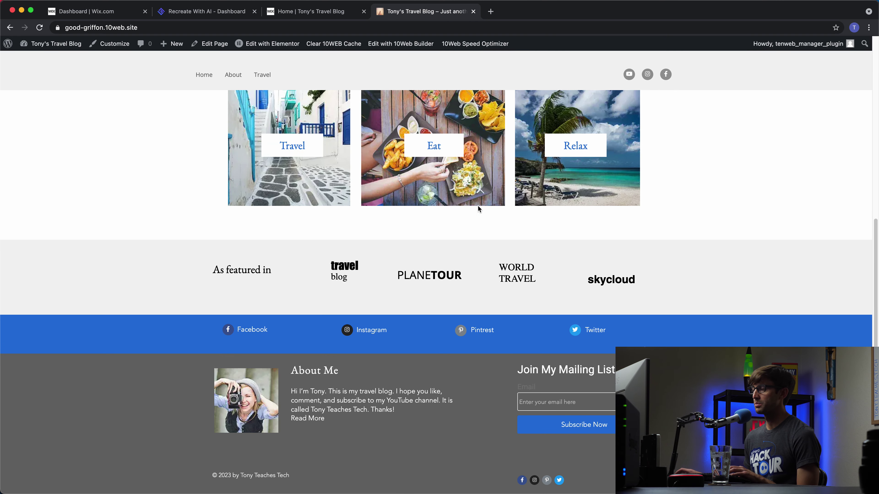
{"action": "scroll", "coordinate": [479, 206], "scroll_direction": "up", "scroll_amount": 4}
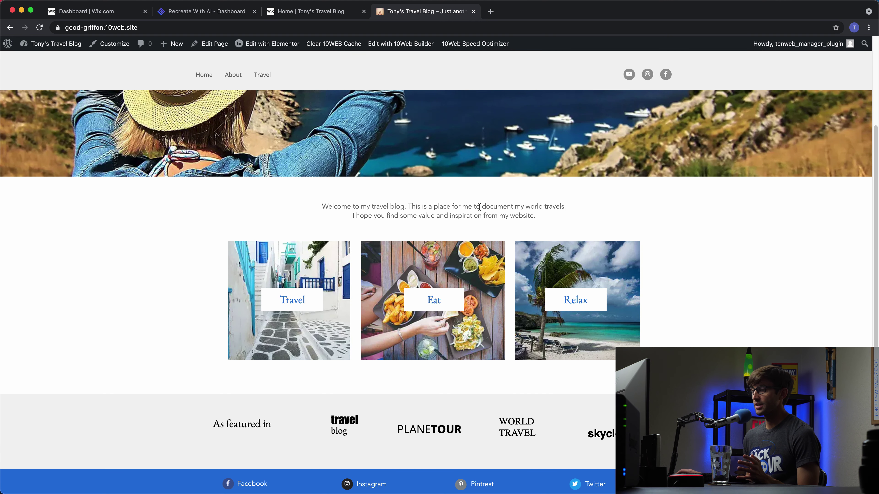
{"action": "scroll", "coordinate": [370, 348], "scroll_direction": "down", "scroll_amount": 2}
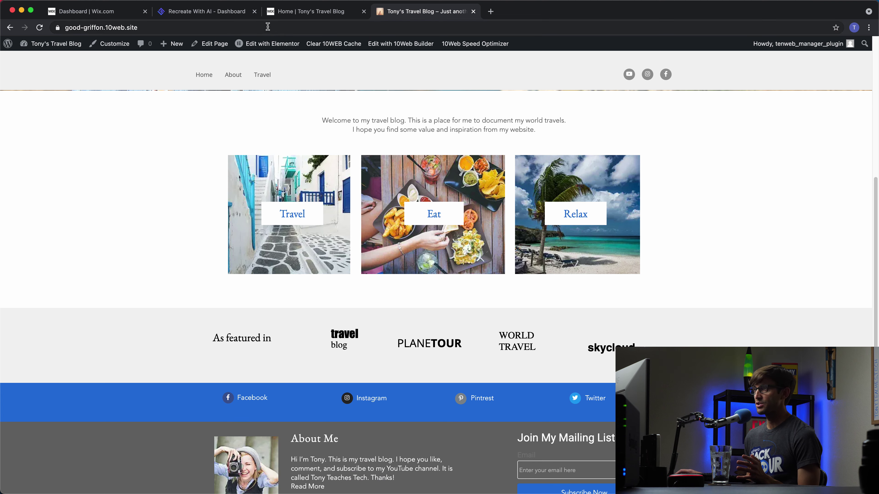
Recheck the original Wix home page down to the "As featured in" section and return to the WordPress version's hero
{"action": "left_click", "coordinate": [274, 12]}
{"action": "scroll", "coordinate": [320, 312], "scroll_direction": "down", "scroll_amount": 5}
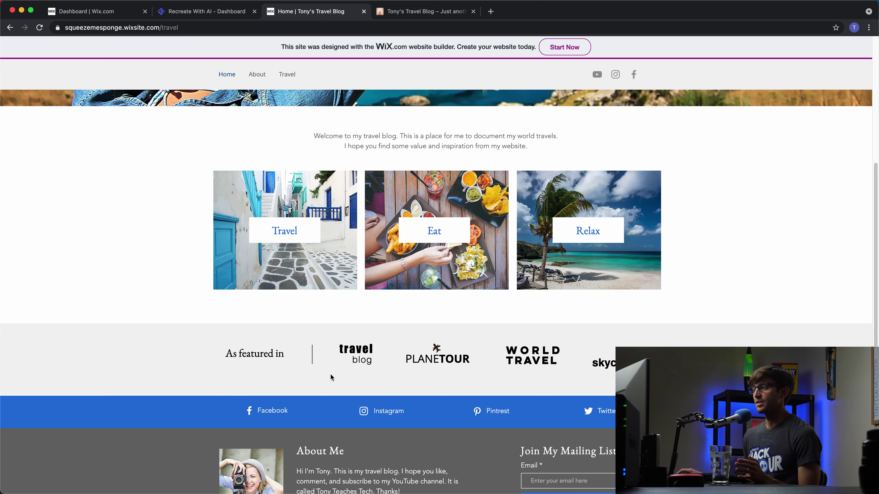
{"action": "scroll", "coordinate": [334, 369], "scroll_direction": "up", "scroll_amount": 5}
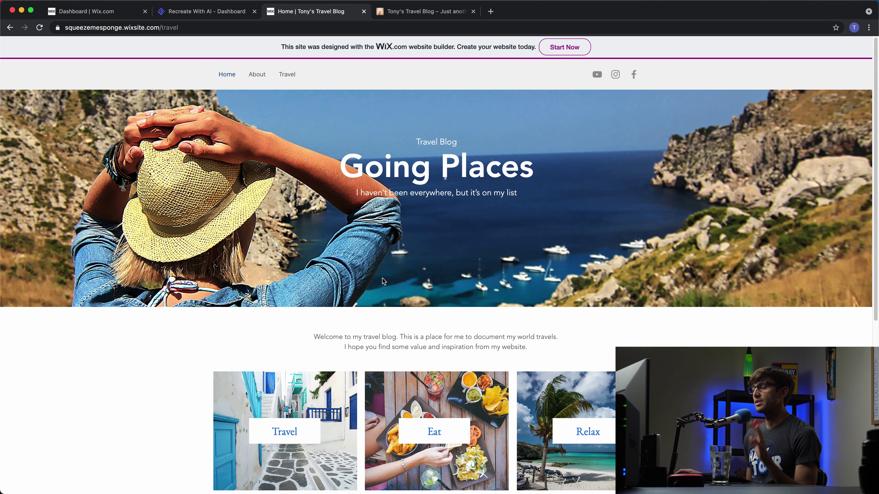
{"action": "left_click", "coordinate": [391, 8]}
{"action": "scroll", "coordinate": [449, 156], "scroll_direction": "up", "scroll_amount": 5}
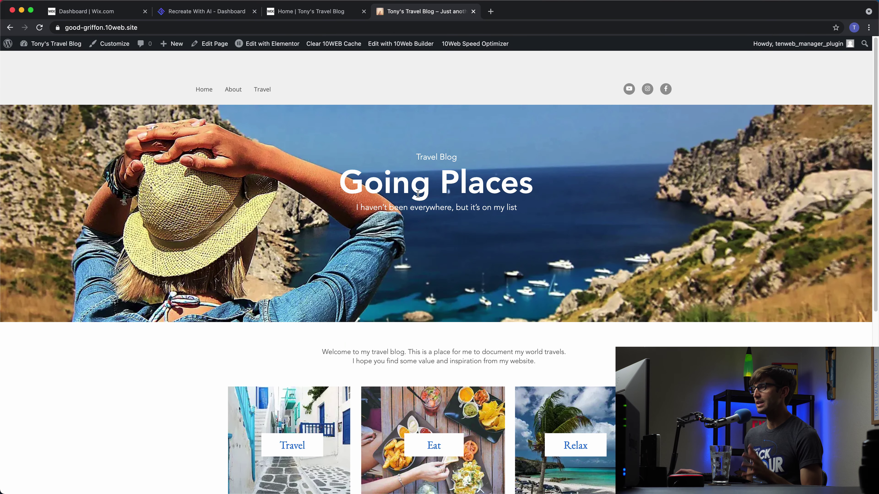
Open the About page on both the WordPress and Wix sites and compare their layouts
{"action": "left_click", "coordinate": [232, 89]}
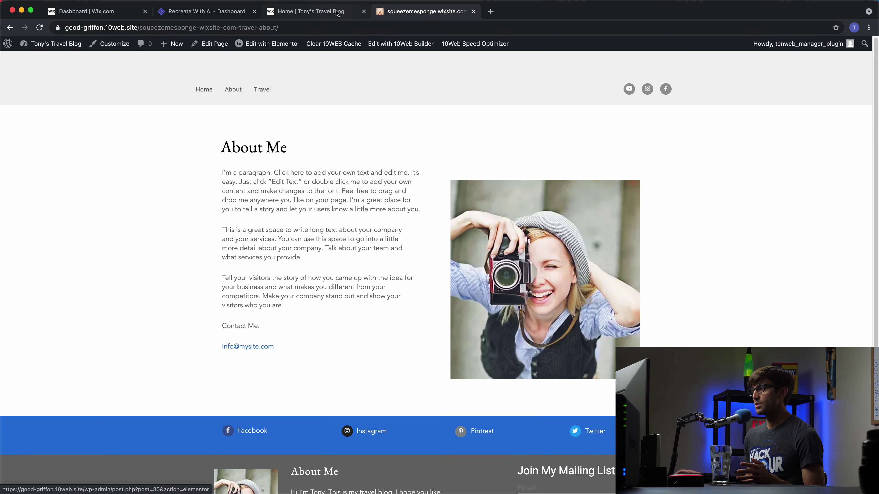
{"action": "left_click", "coordinate": [337, 12]}
{"action": "left_click", "coordinate": [256, 75]}
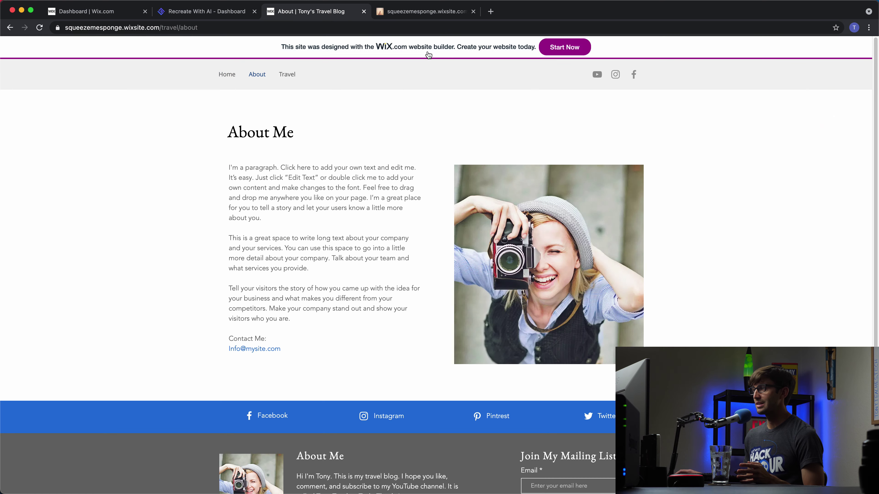
{"action": "left_click", "coordinate": [425, 12]}
Open the Travel page on both sites and compare the WordPress version with the Wix original
{"action": "mouse_move", "coordinate": [474, 44]}
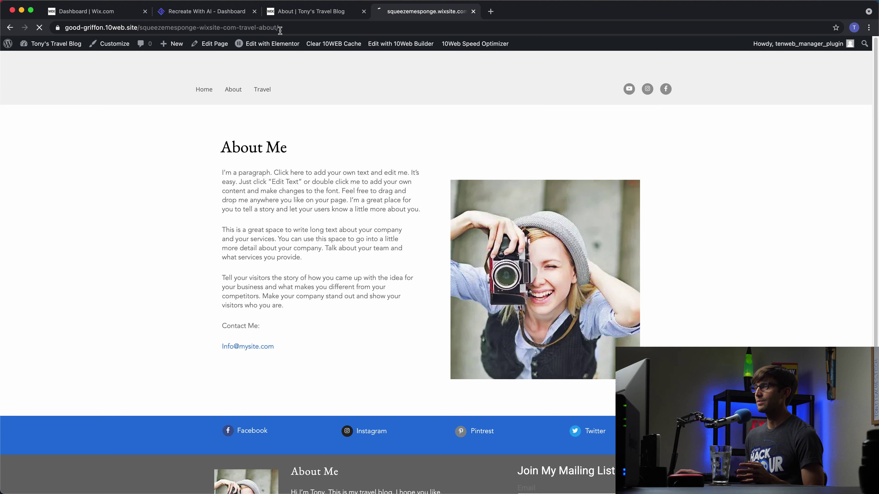
{"action": "left_click", "coordinate": [298, 12]}
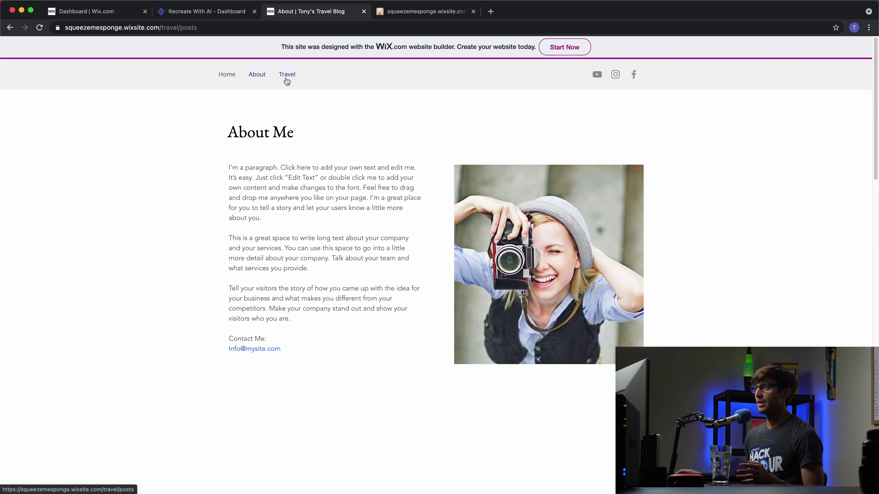
{"action": "left_click", "coordinate": [287, 79]}
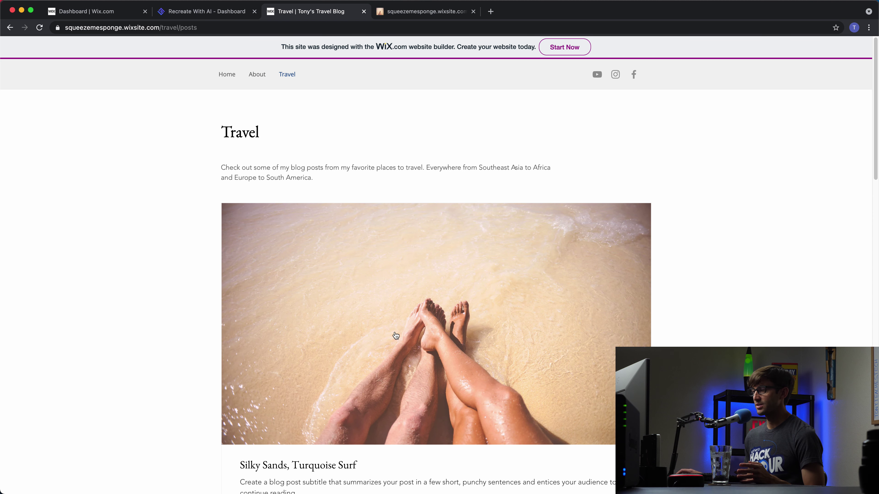
{"action": "left_click", "coordinate": [399, 14]}
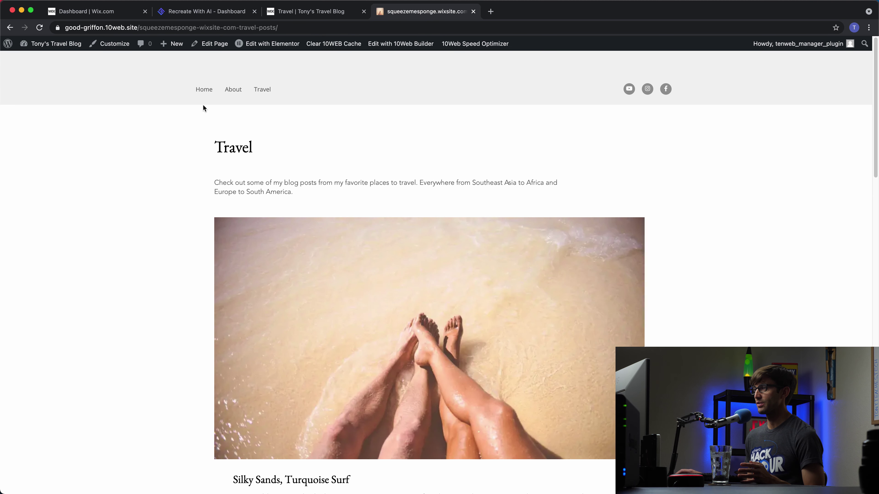